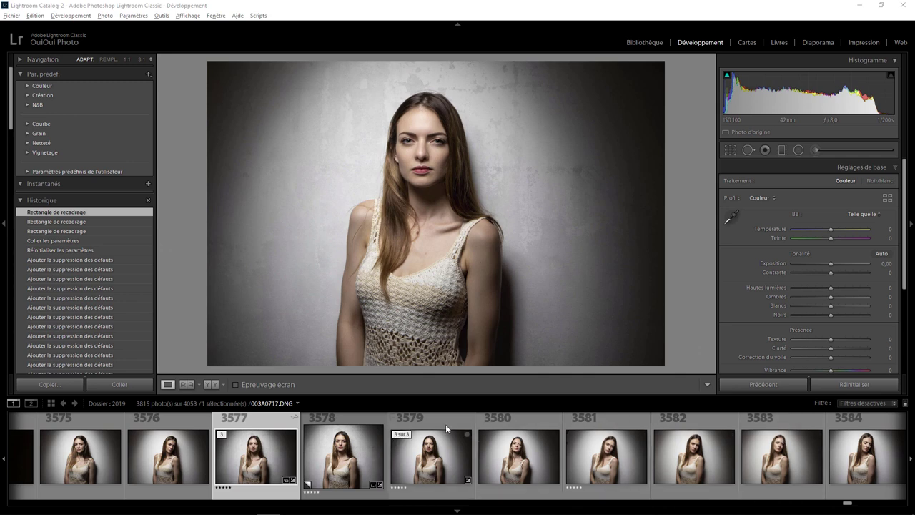
# Step: Switch from Développement to the Bibliothèque (Library) module showing Portrait006.psd
pyautogui.click(657, 43)
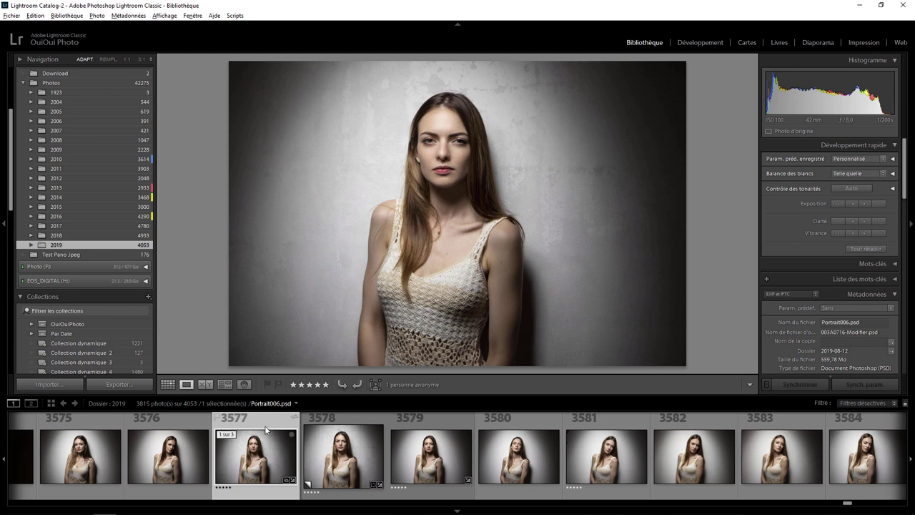
# Step: Expand the OuiOuiPhoto and Series collection sets and show the Portraits collection
pyautogui.moveTo(12, 190)
pyautogui.scroll(-5, 12, 190)
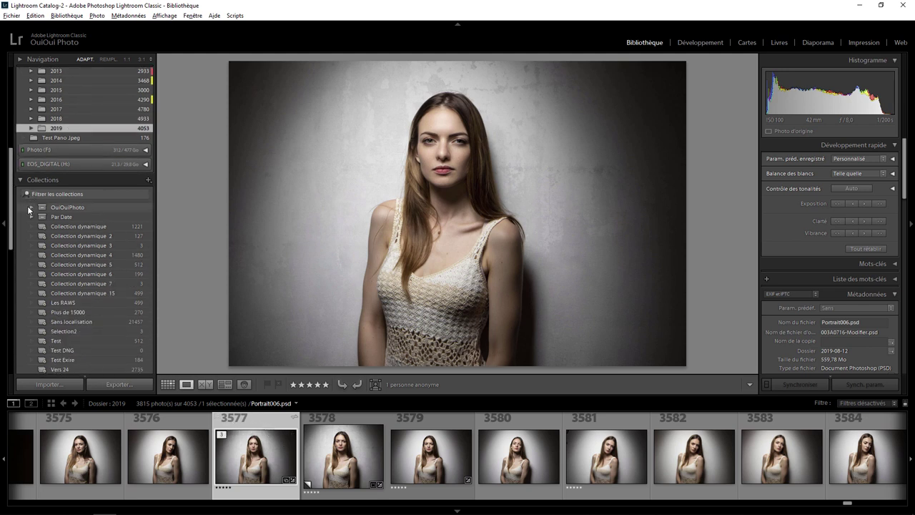
pyautogui.click(30, 207)
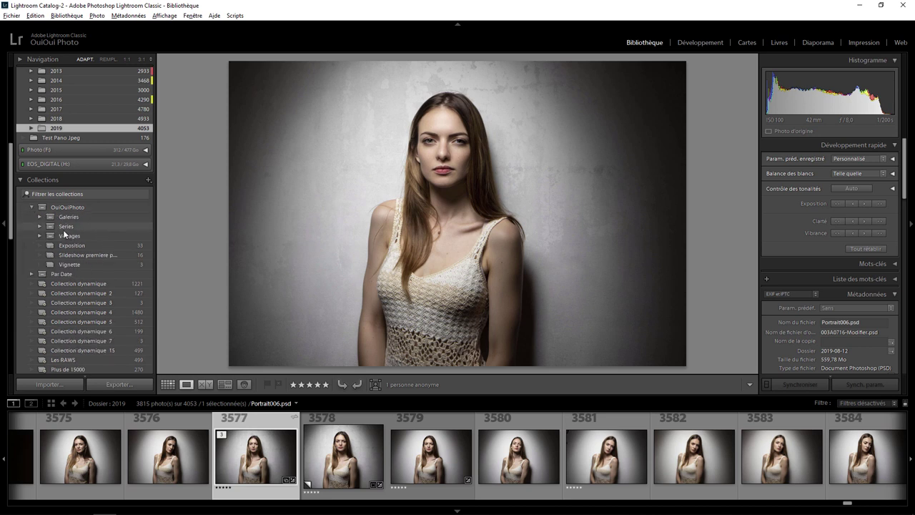
pyautogui.click(39, 216)
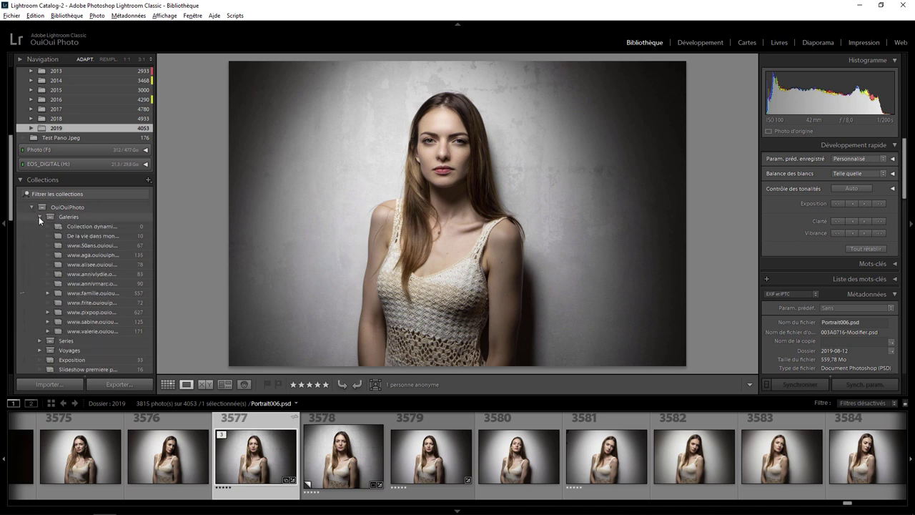
pyautogui.click(39, 217)
pyautogui.click(40, 226)
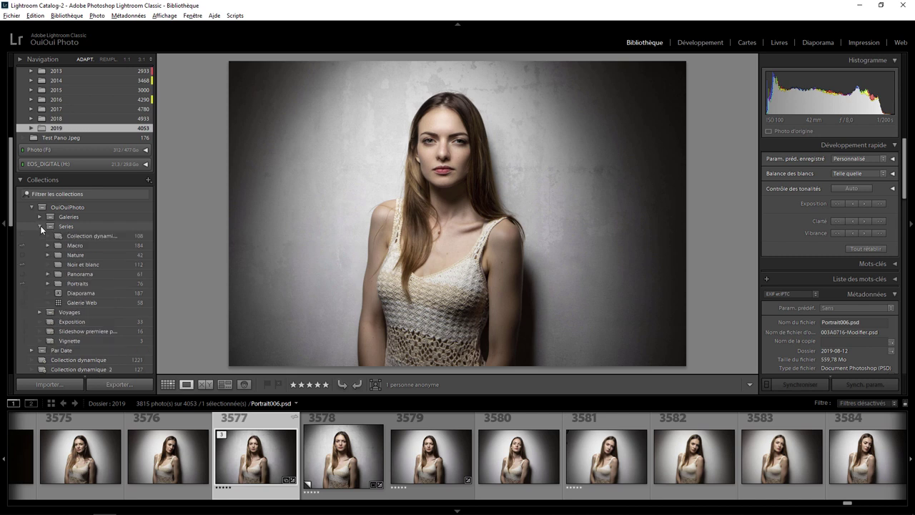
pyautogui.click(83, 283)
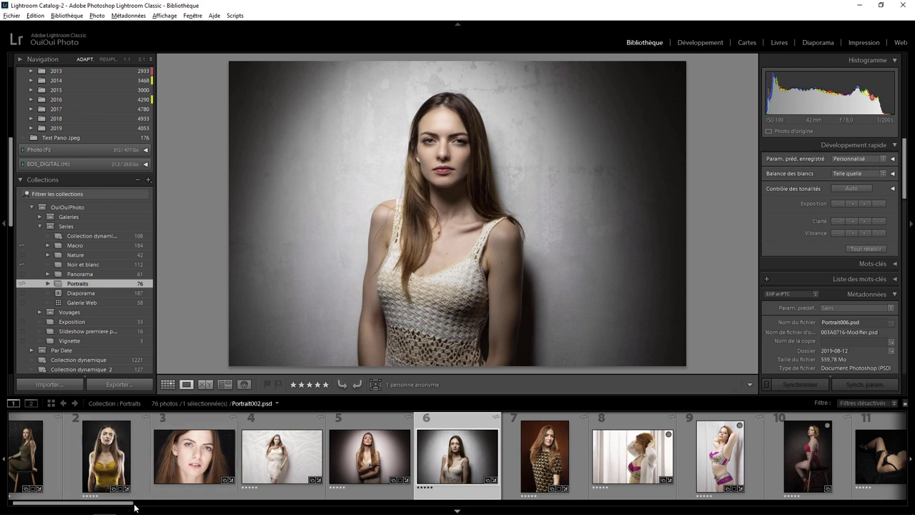
# Step: Glance at the 2019 folder, then return to the 76-photo Portraits collection
pyautogui.moveTo(131, 504); pyautogui.dragTo(175, 513)
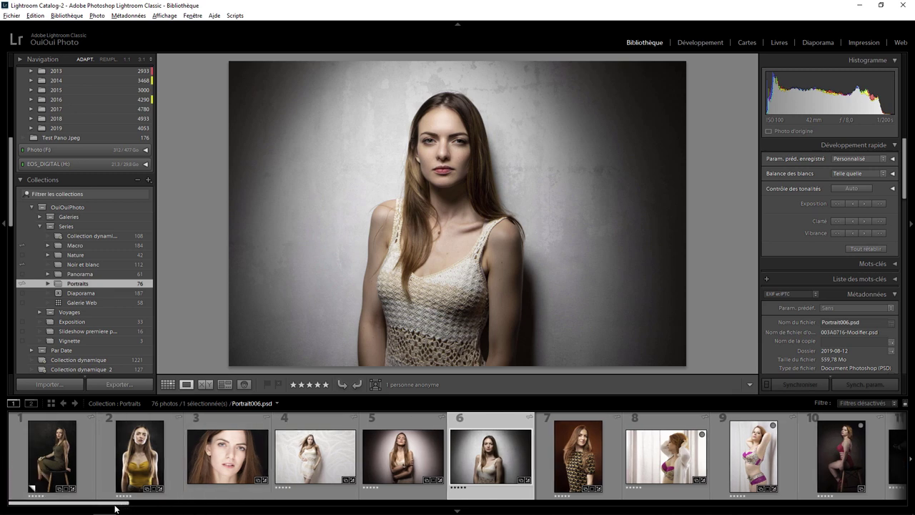
pyautogui.scroll(-5, 560, 450)
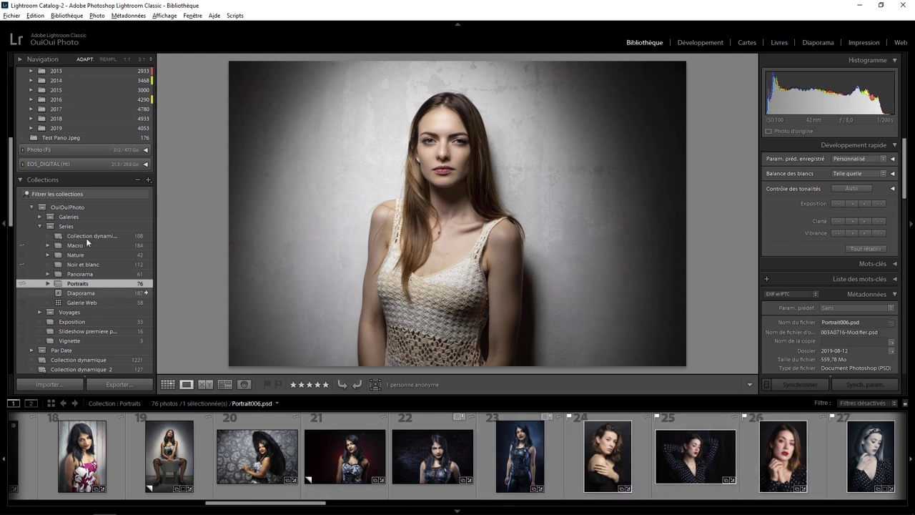
pyautogui.click(48, 128)
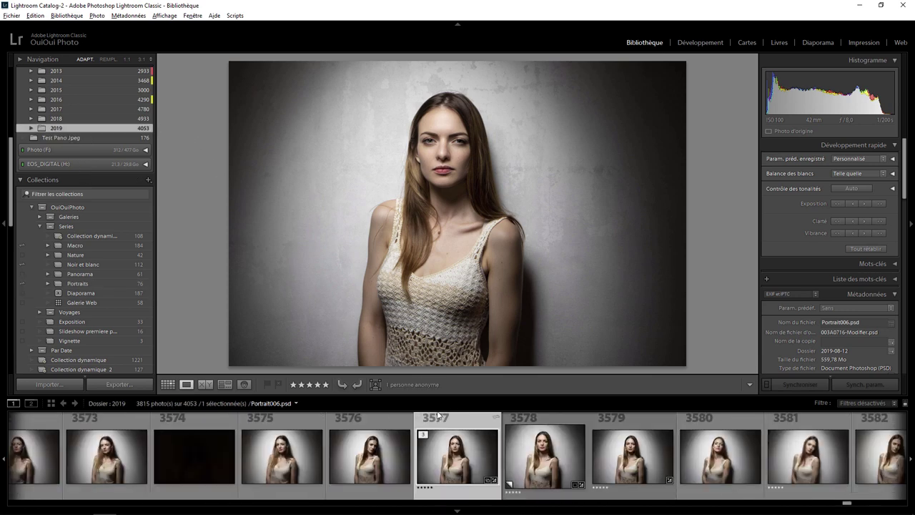
pyautogui.click(89, 284)
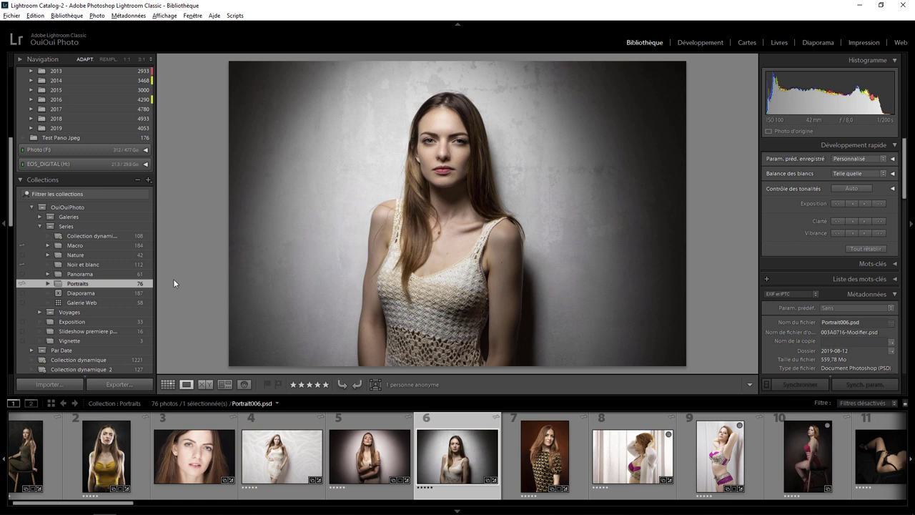
# Step: Assign the Rouge colour label to the Portraits collection
pyautogui.rightClick(131, 285)
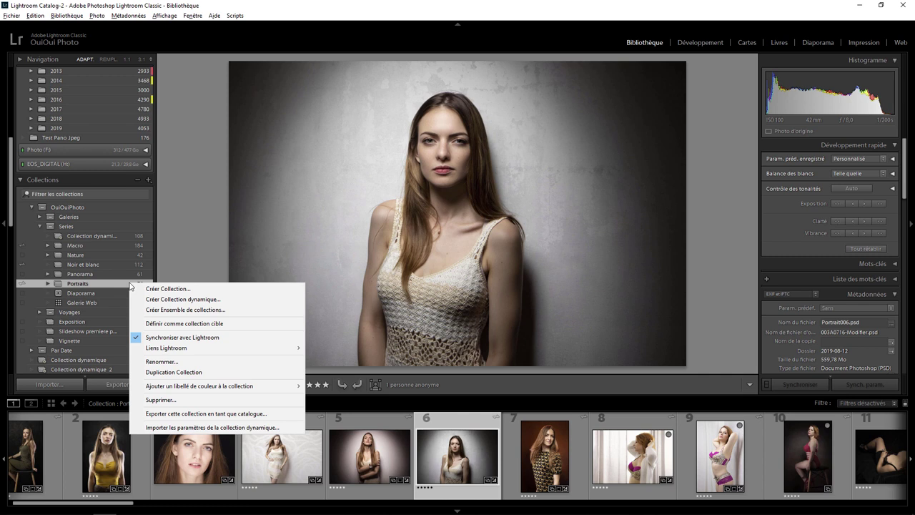
pyautogui.moveTo(200, 386)
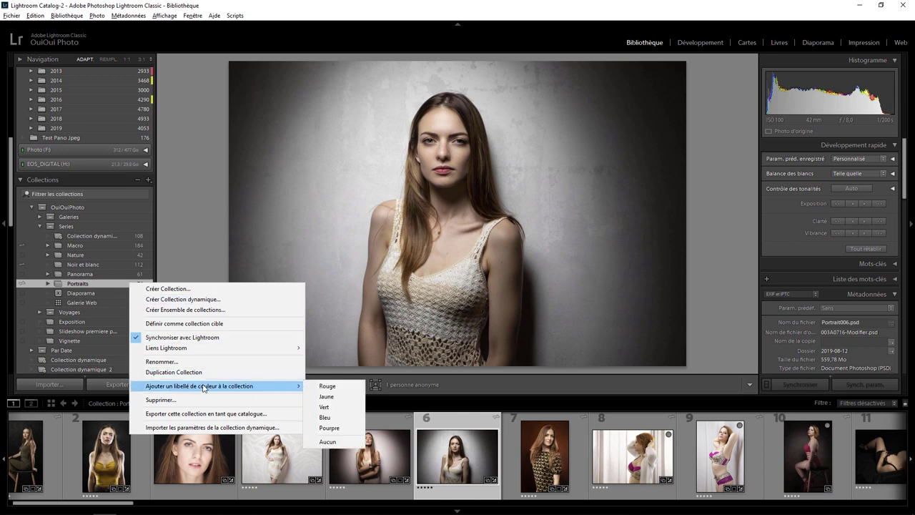
pyautogui.click(328, 386)
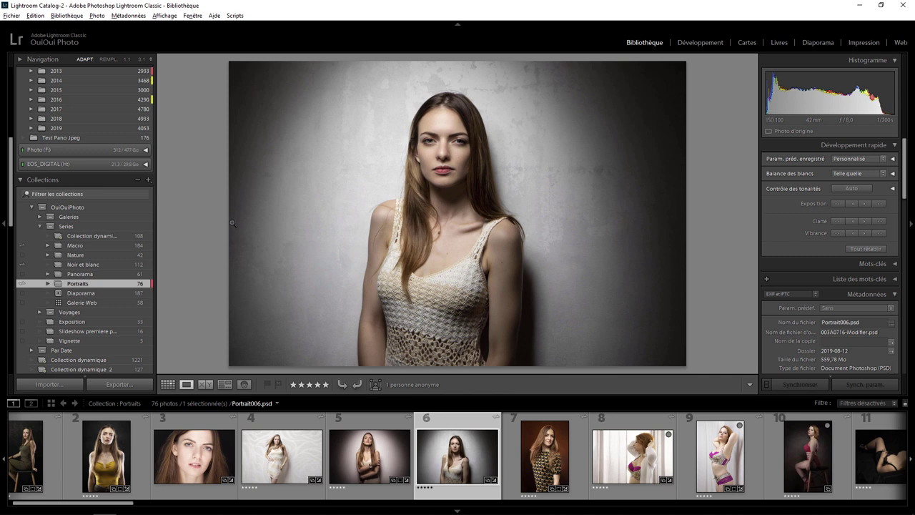
# Step: In the collection colour label set, rename Rouge to 'hehe' and Jaune to 'hoho'
pyautogui.click(128, 15)
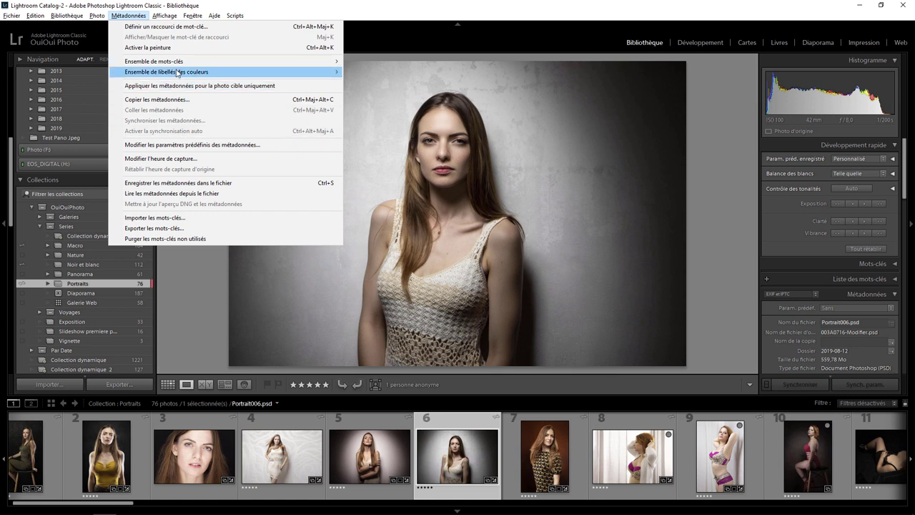
pyautogui.moveTo(166, 72)
pyautogui.click(373, 111)
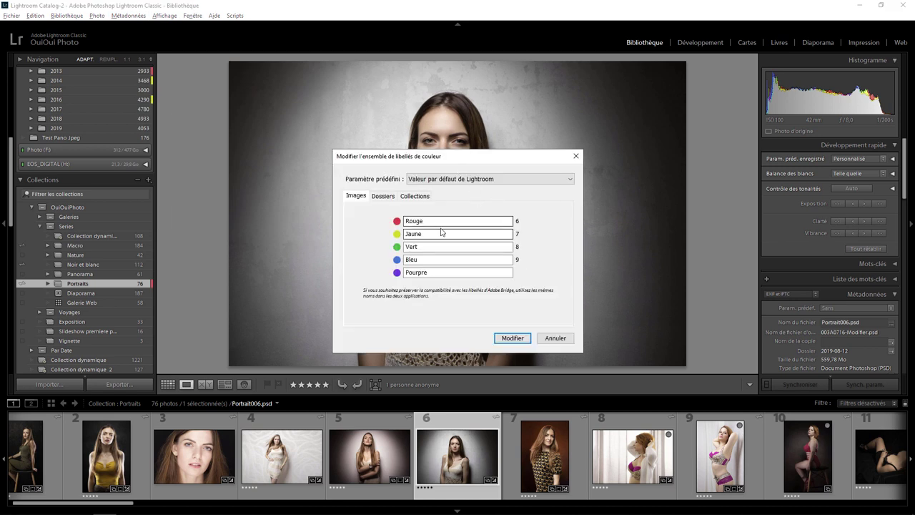
pyautogui.click(418, 197)
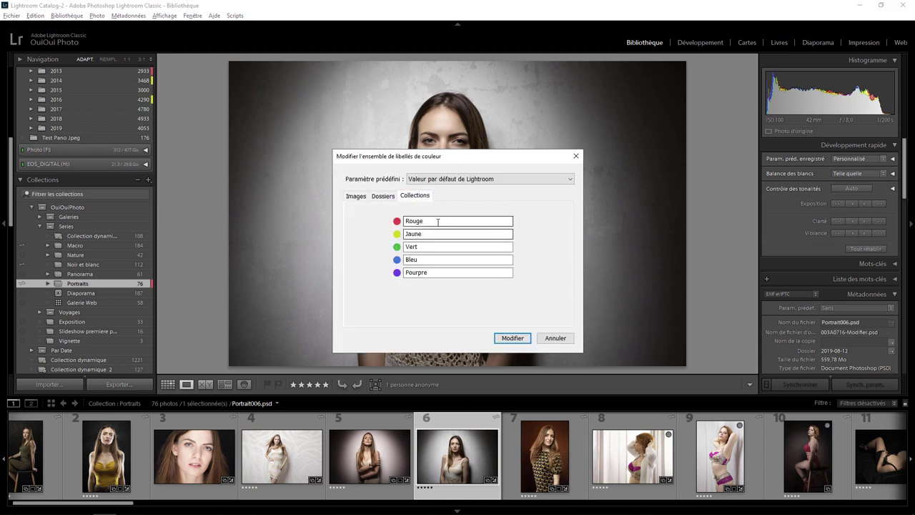
pyautogui.doubleClick(433, 221)
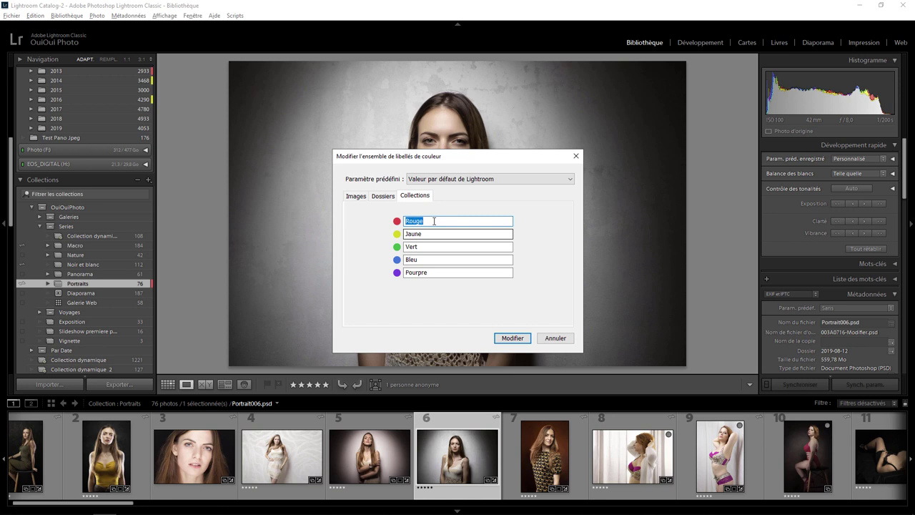
pyautogui.write('hehe')
pyautogui.press('Tab')
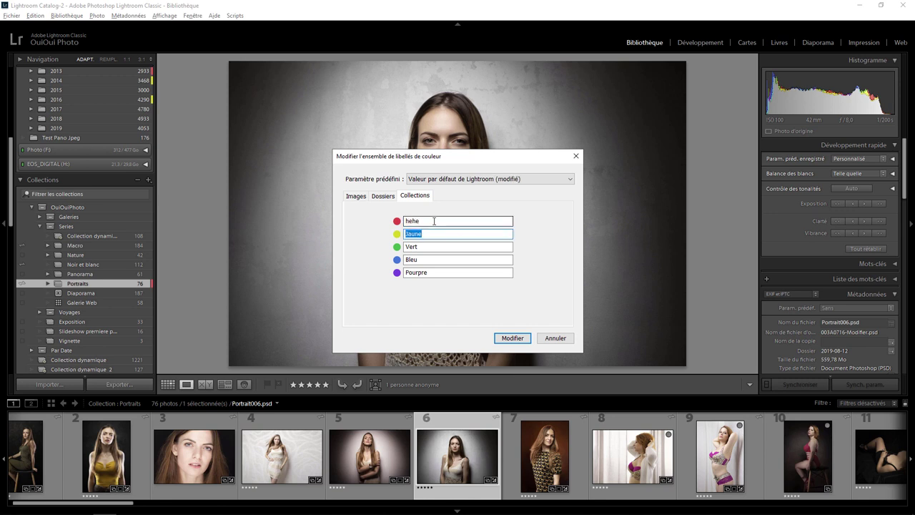
pyautogui.write('hoho')
pyautogui.click(509, 338)
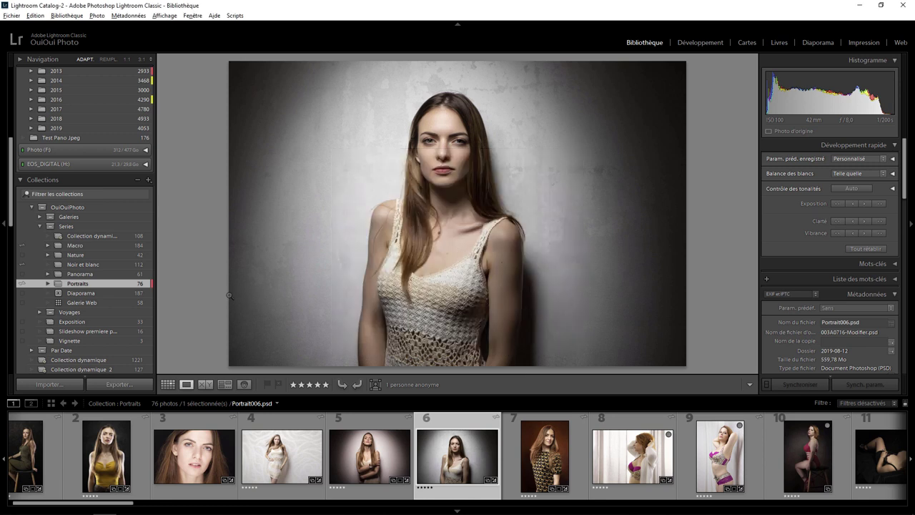
pyautogui.rightClick(118, 287)
pyautogui.moveTo(188, 387)
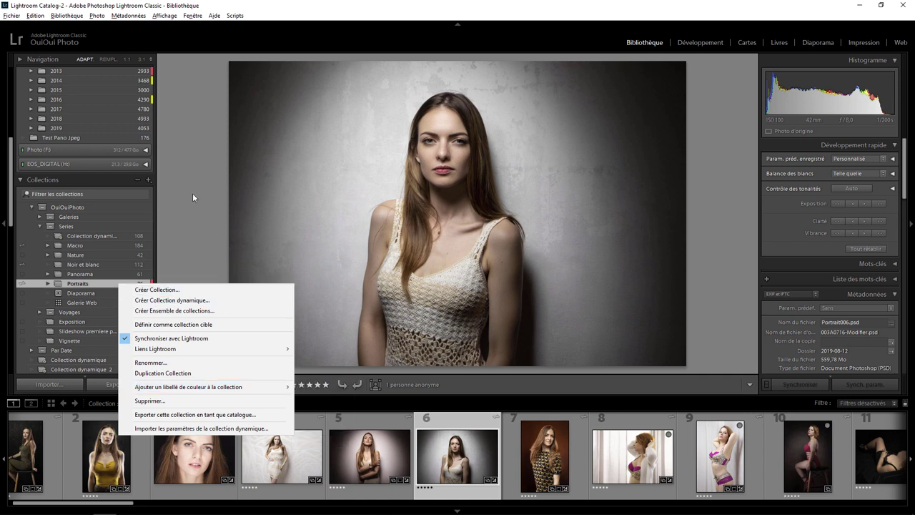
pyautogui.click(182, 245)
pyautogui.click(131, 17)
pyautogui.moveTo(167, 72)
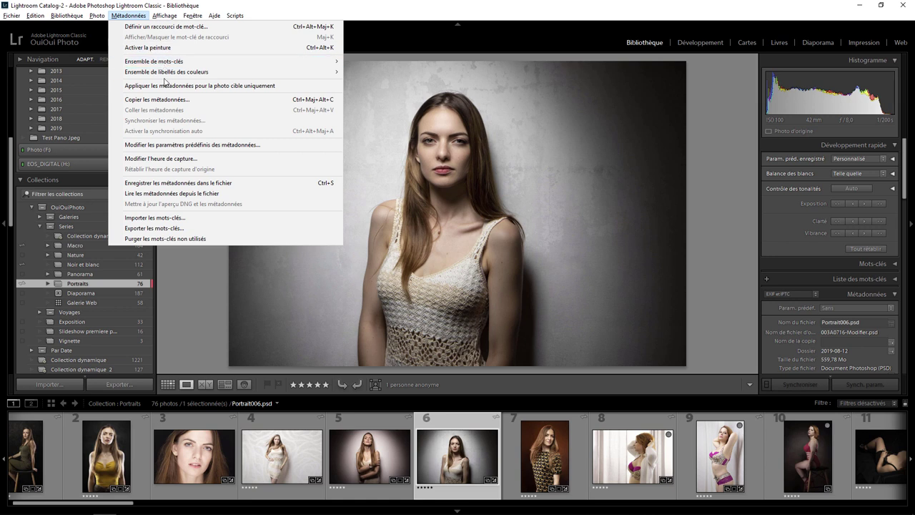
pyautogui.click(386, 107)
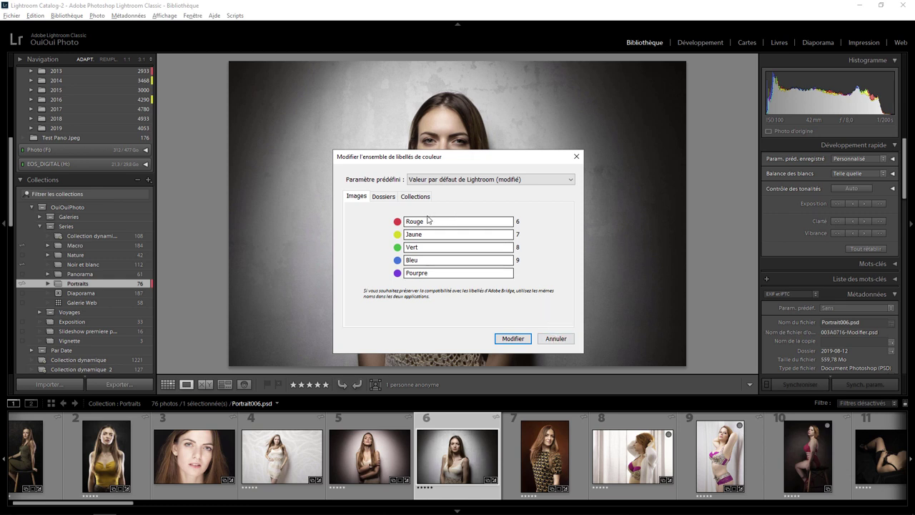
pyautogui.click(408, 203)
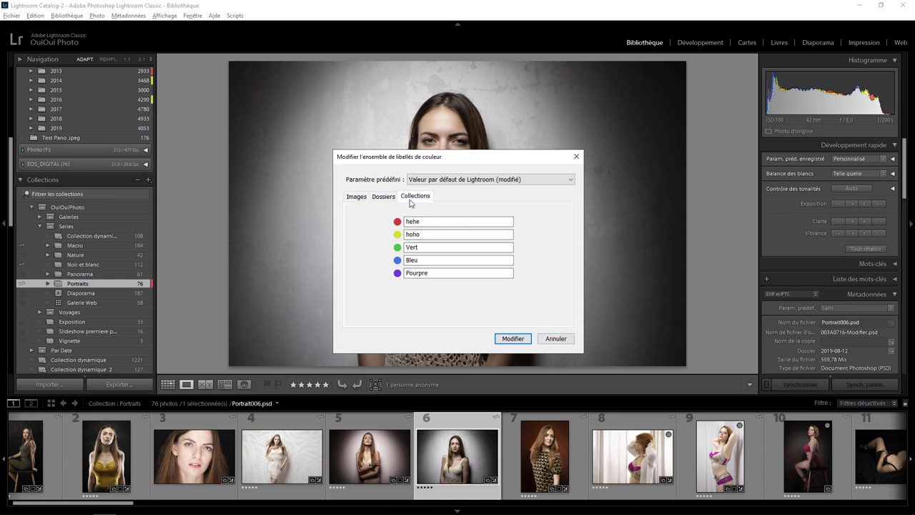
pyautogui.click(385, 203)
pyautogui.click(356, 198)
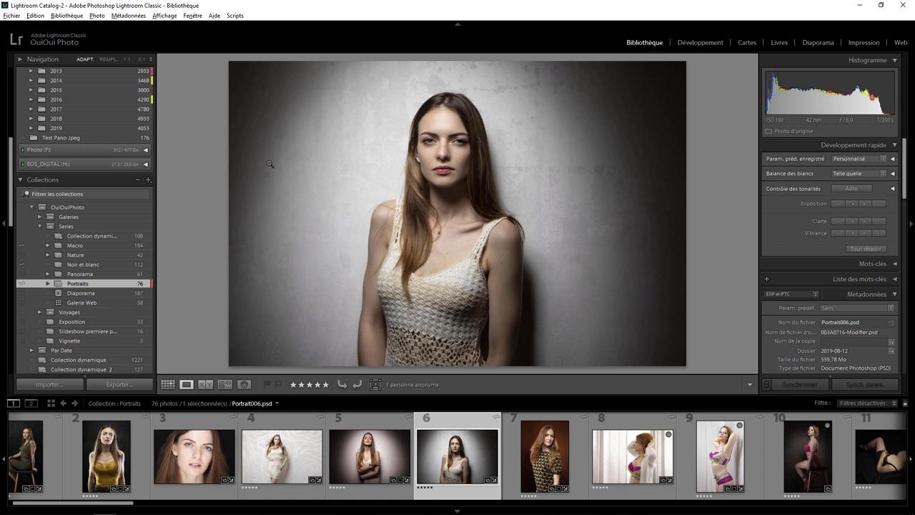
# Step: Set 'Utiliser un processeur graphique' to Personnalisé(e) in the Performances preferences
pyautogui.click(34, 16)
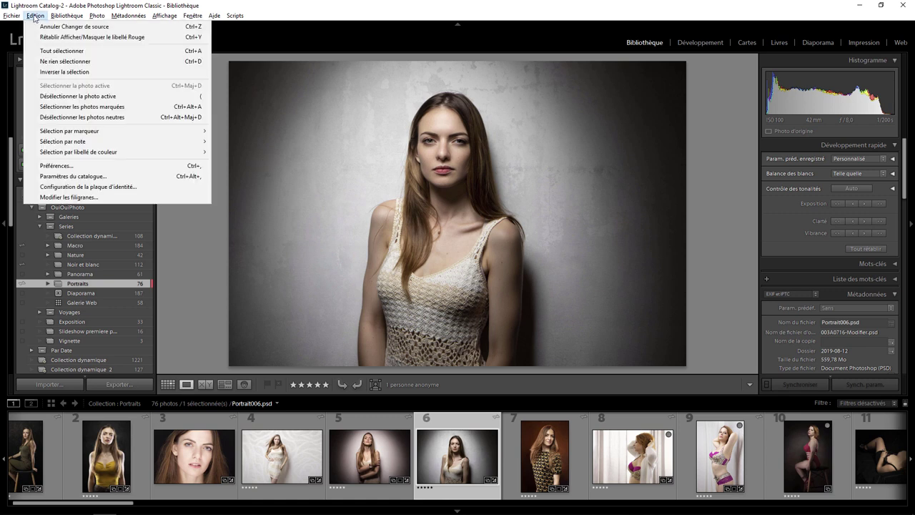
pyautogui.click(70, 166)
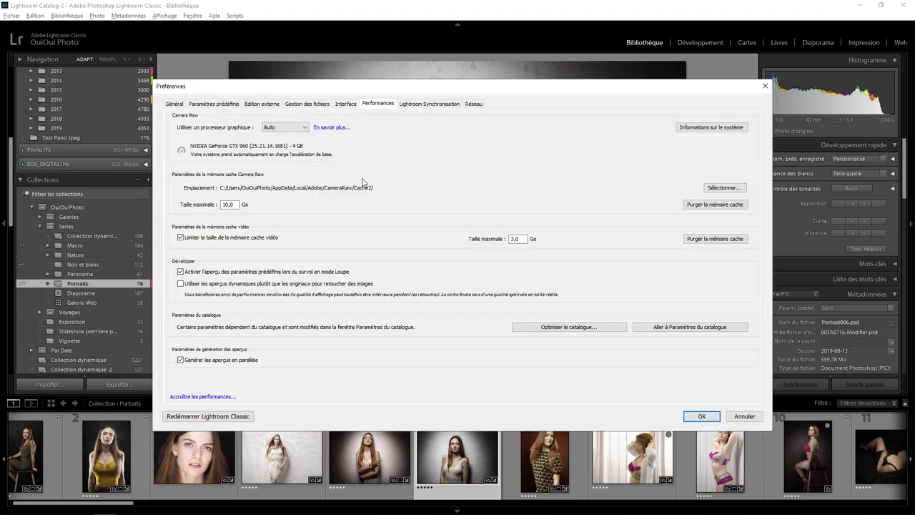
pyautogui.click(289, 129)
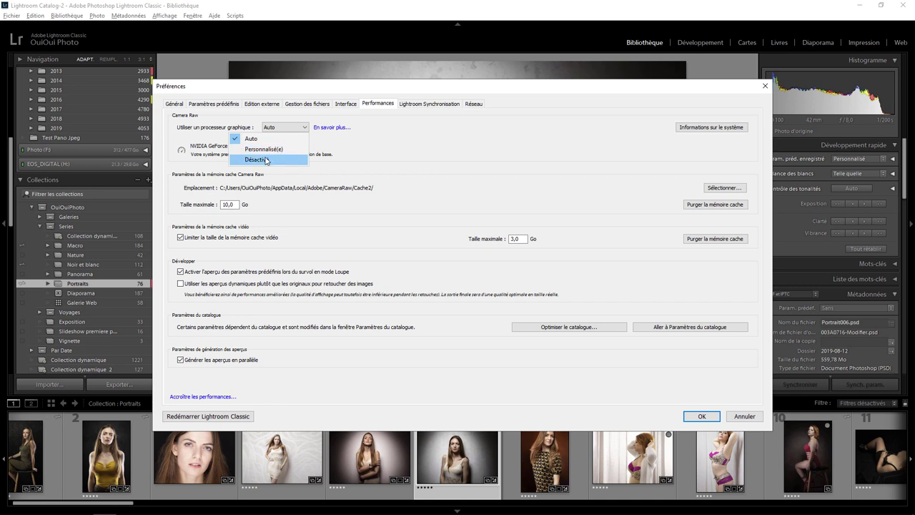
pyautogui.click(352, 148)
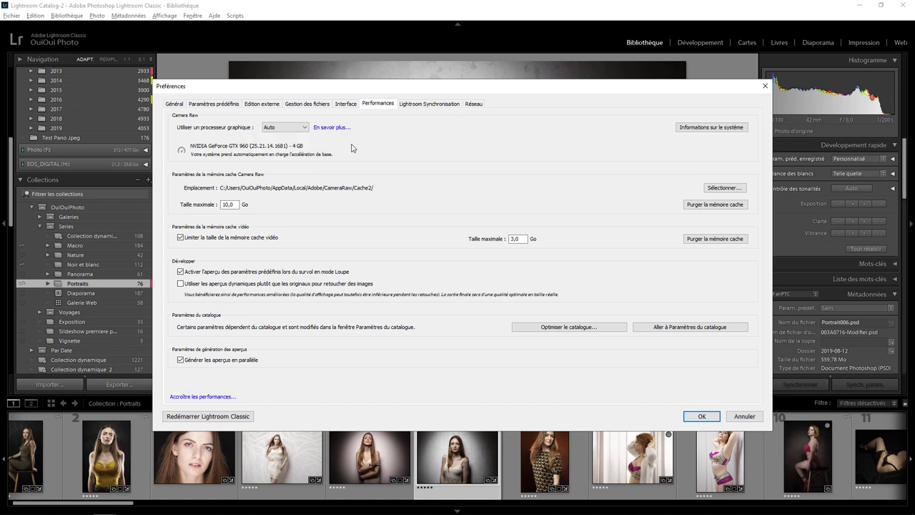
pyautogui.click(306, 129)
pyautogui.click(305, 149)
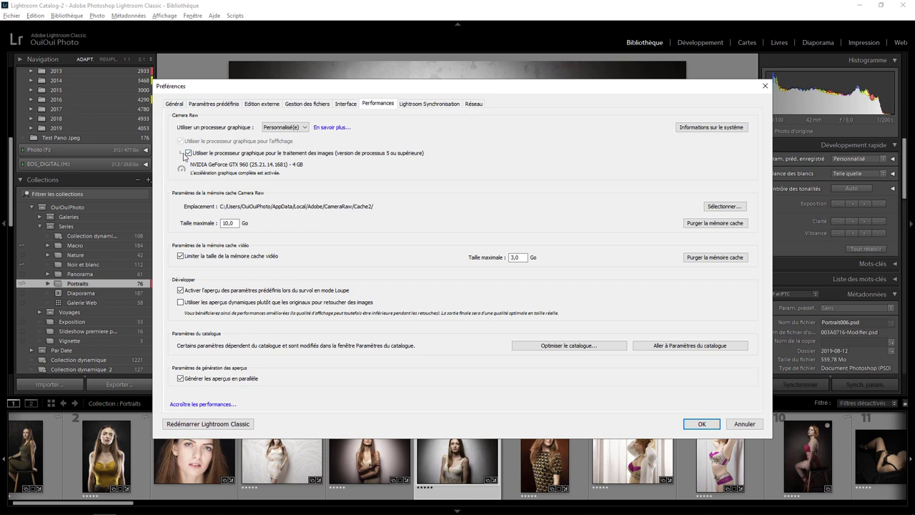
# Step: Toggle GPU image processing off and back on, keeping graphics processor use at Personnalisé(e)
pyautogui.click(188, 153)
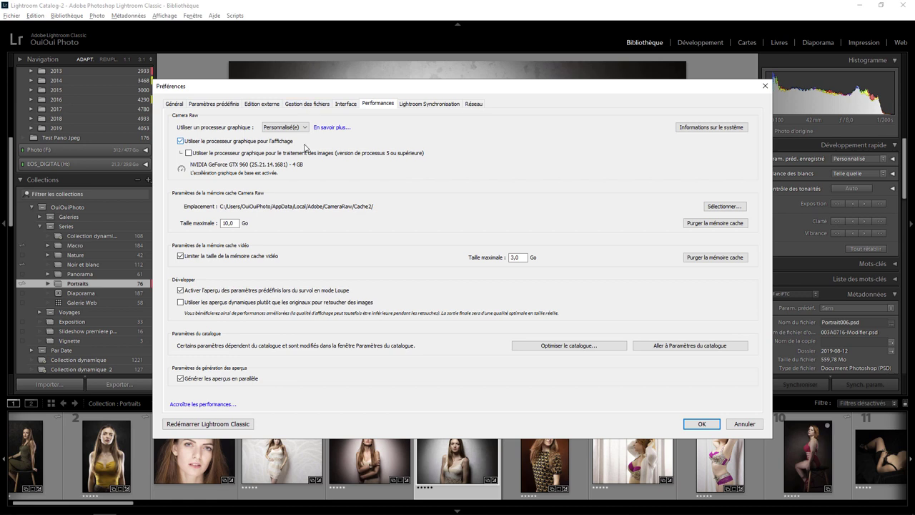
pyautogui.click(188, 154)
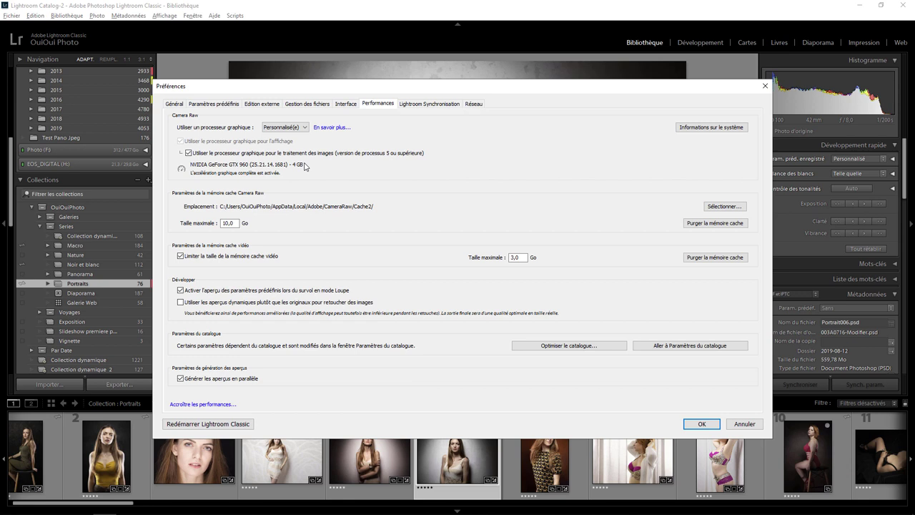
pyautogui.click(297, 133)
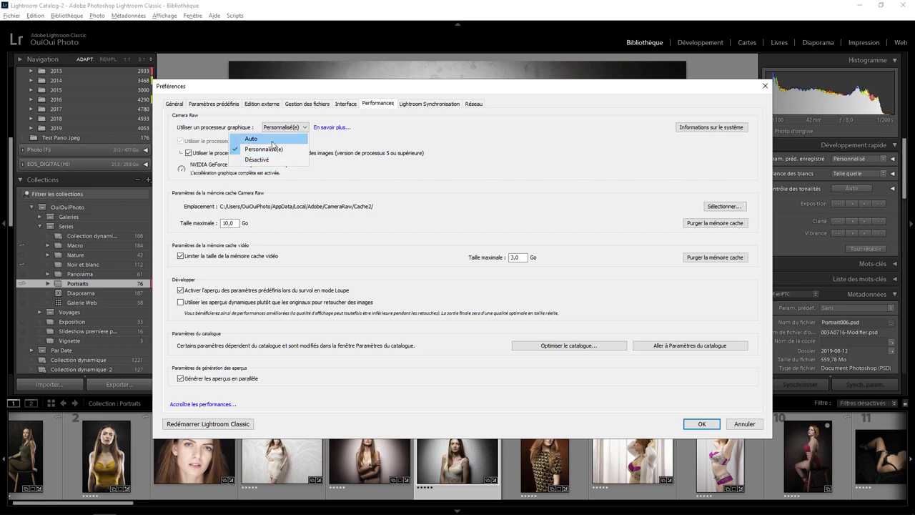
pyautogui.click(274, 148)
pyautogui.click(188, 152)
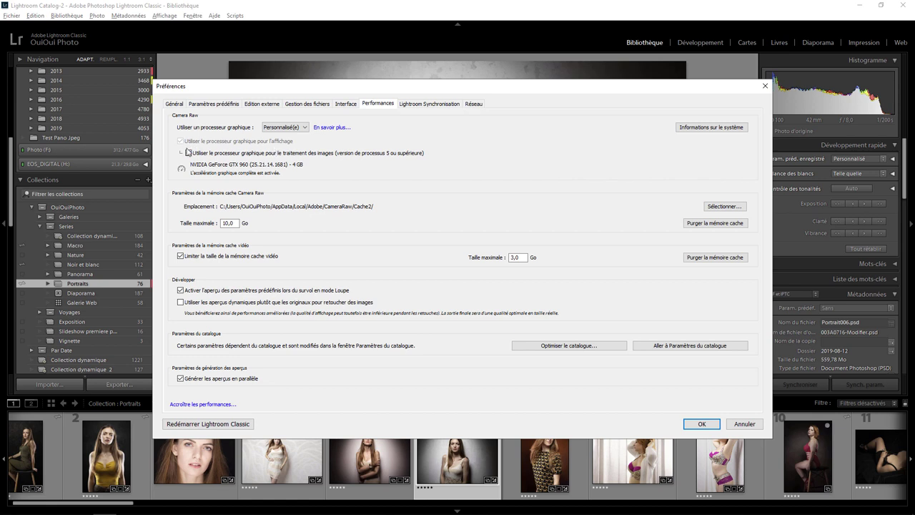
pyautogui.click(188, 152)
# Step: Close Preferences with OK and expand the 2019 and 2018 folders
pyautogui.click(700, 424)
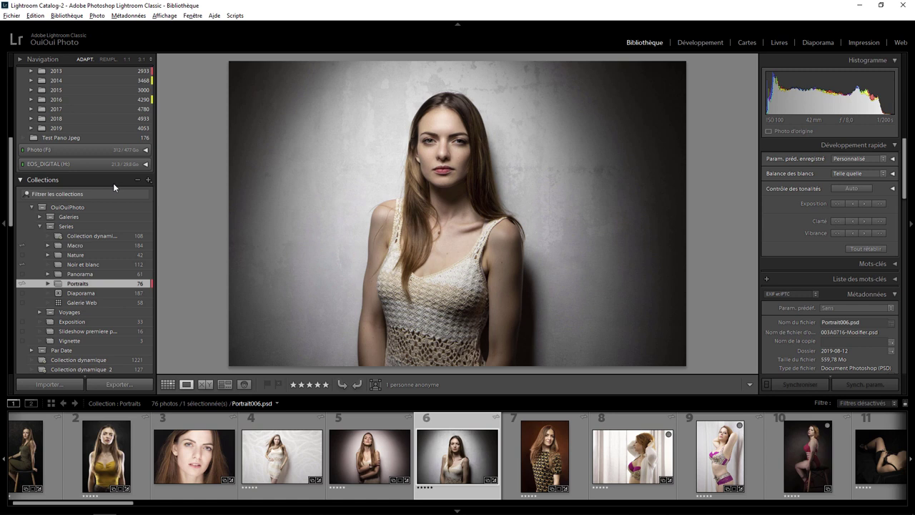
pyautogui.scroll(5, 113, 183)
pyautogui.scroll(-3, 94, 211)
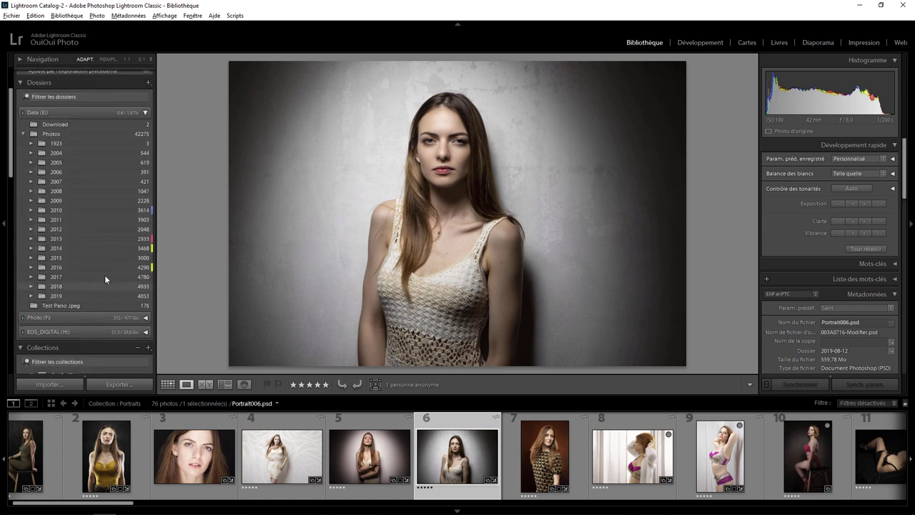
pyautogui.scroll(-4, 98, 201)
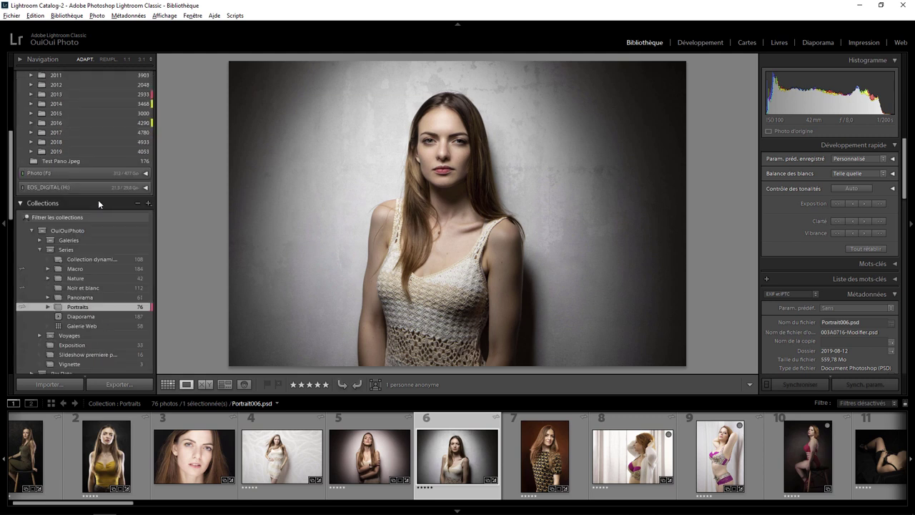
pyautogui.click(31, 152)
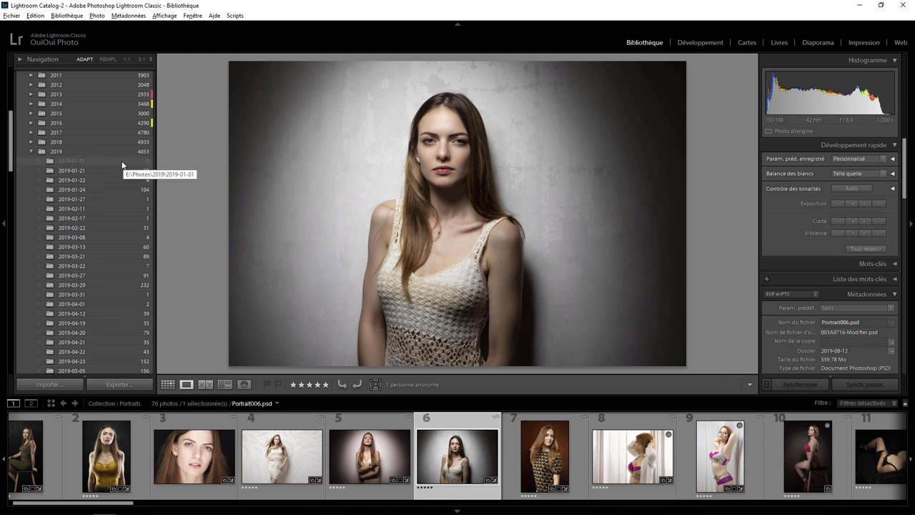
pyautogui.click(32, 142)
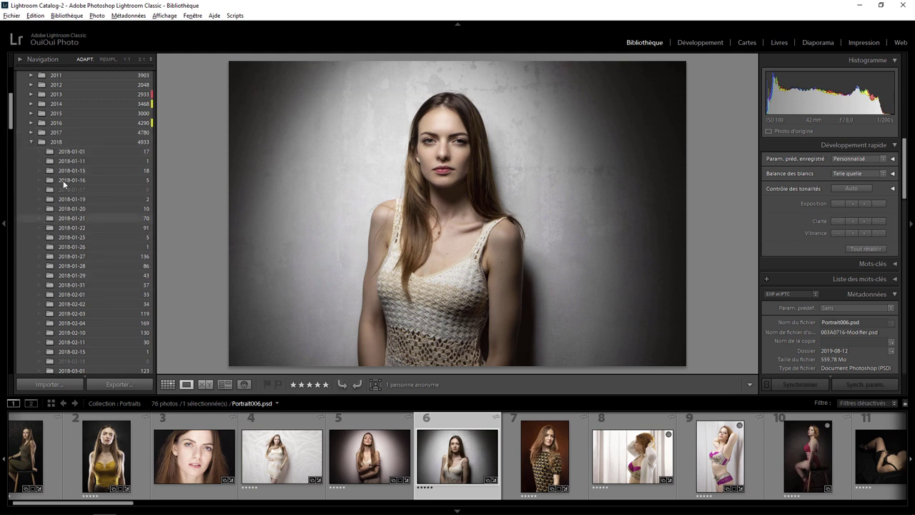
# Step: Browse the 2018 and 2019 folder photos, then go back to the Portraits collection
pyautogui.click(61, 143)
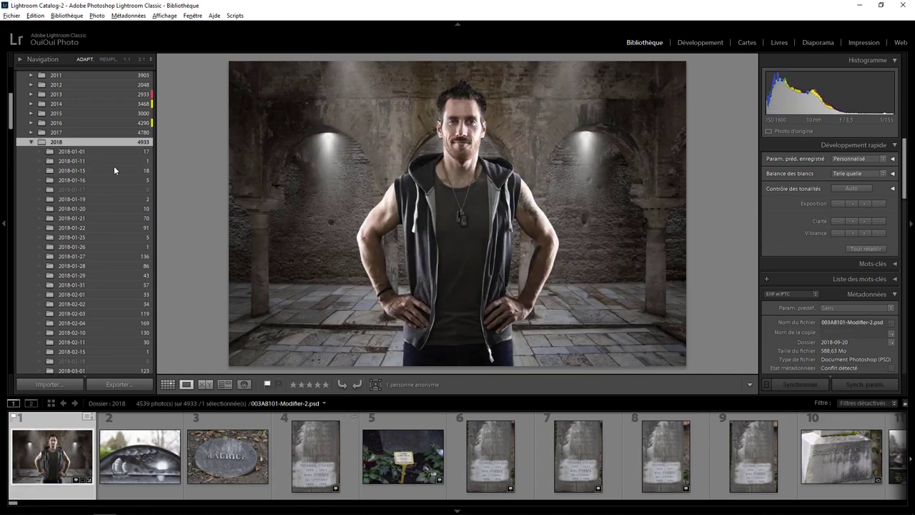
pyautogui.click(30, 142)
pyautogui.click(61, 153)
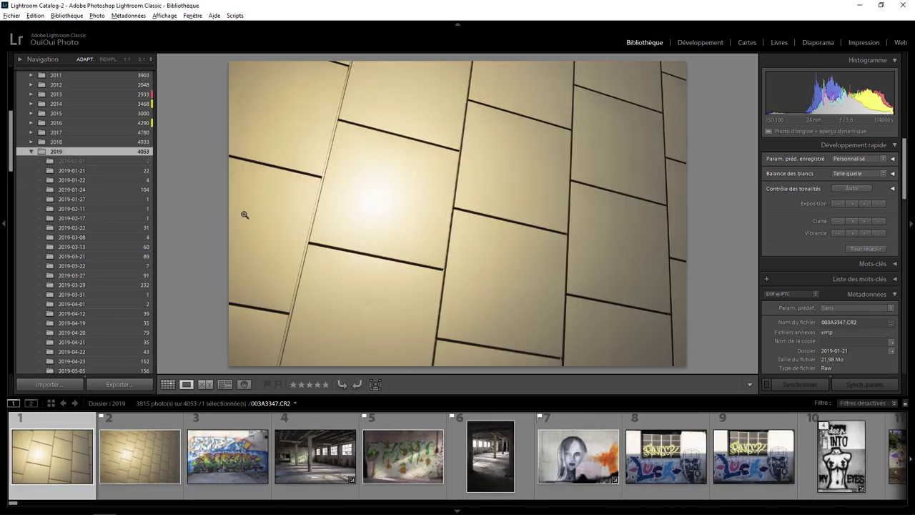
pyautogui.click(31, 151)
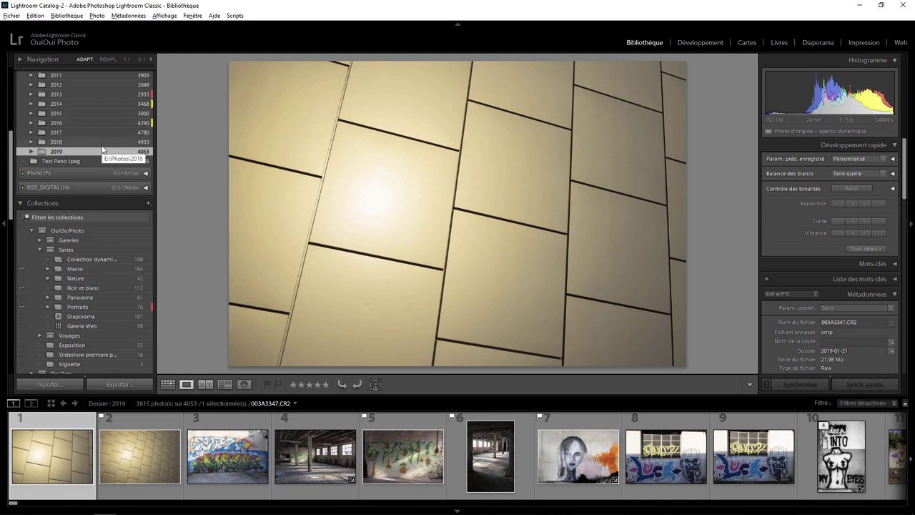
pyautogui.click(78, 307)
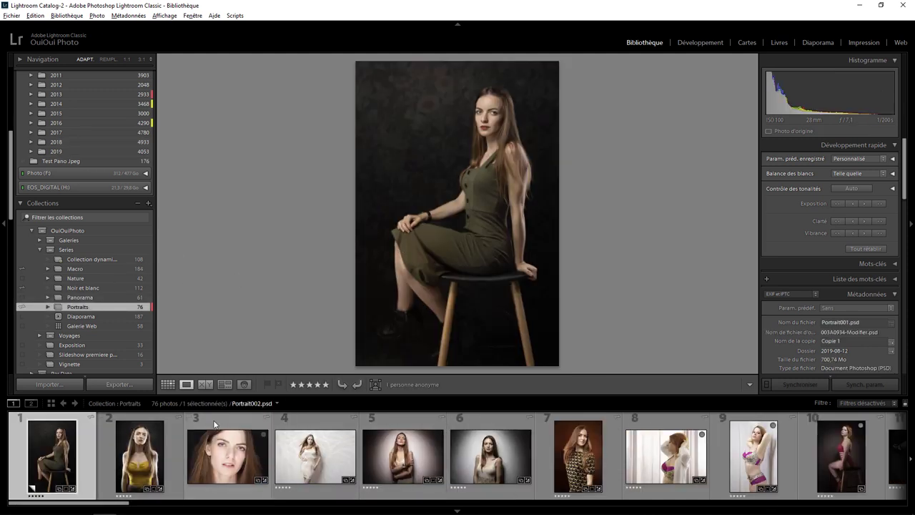
pyautogui.moveTo(403, 457)
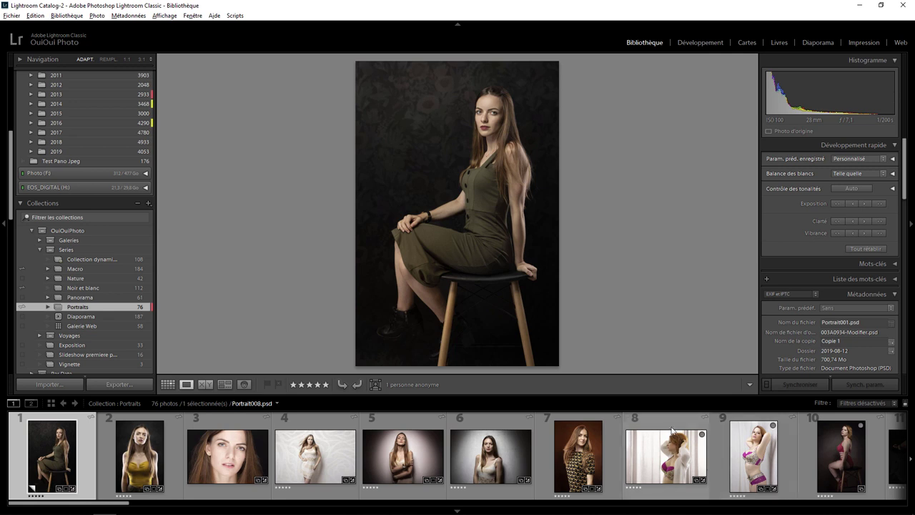
# Step: Hide and then re-show the index numbers on filmstrip thumbnails
pyautogui.rightClick(484, 425)
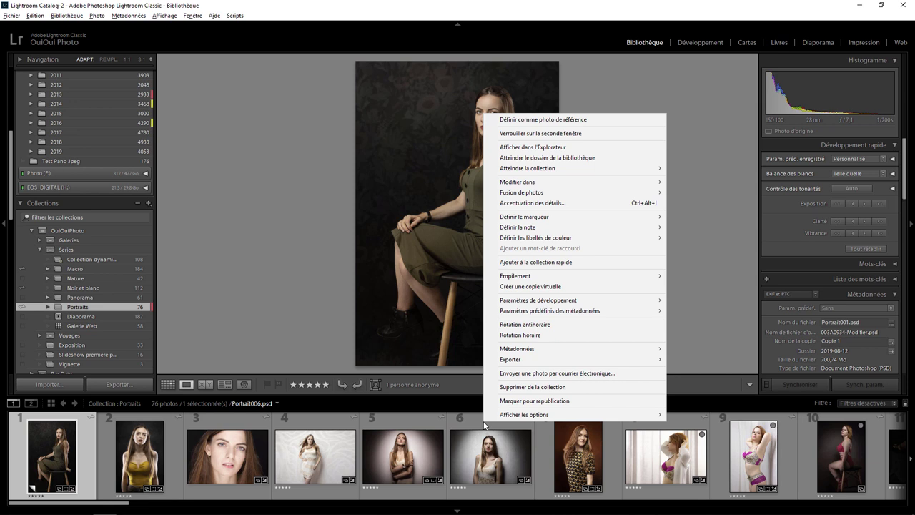
pyautogui.moveTo(526, 414)
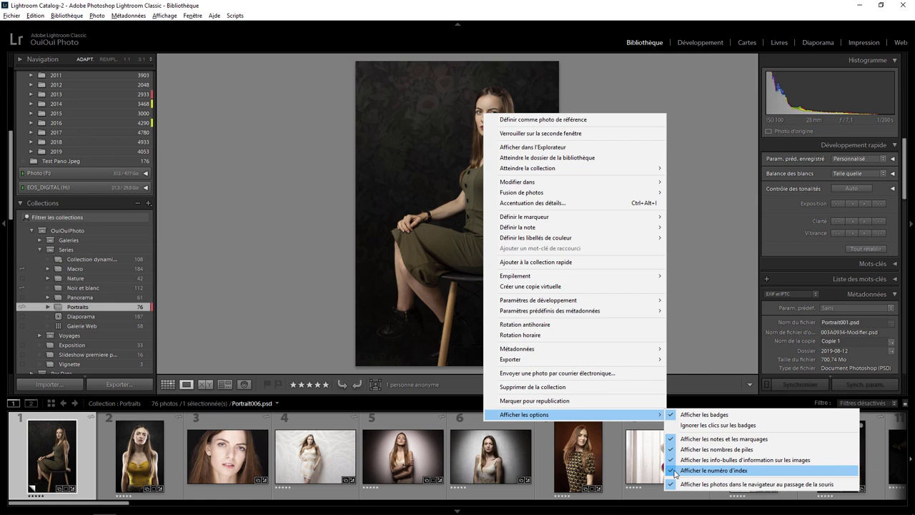
pyautogui.click(675, 471)
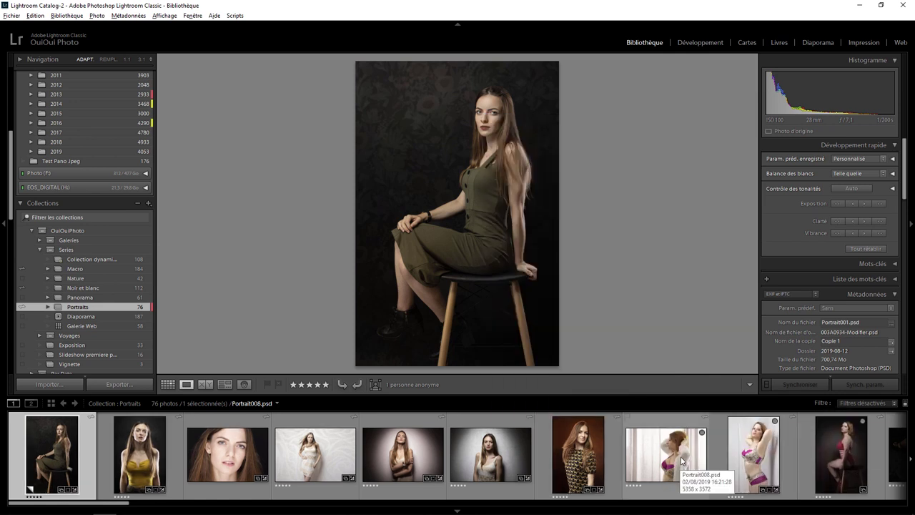
pyautogui.rightClick(652, 422)
pyautogui.moveTo(691, 412)
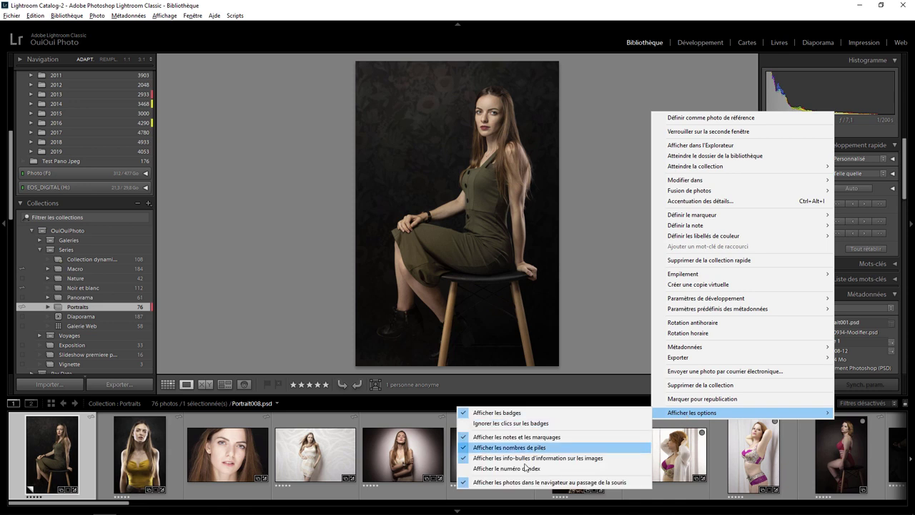
pyautogui.click(525, 473)
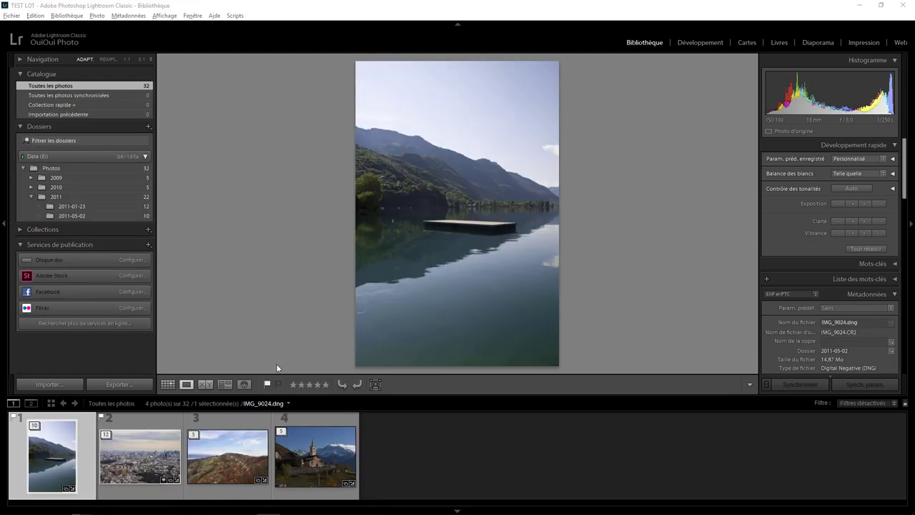
# Step: Expand and collapse the lake, city and church-and-mountain stacks, then select all with Ctrl+A
pyautogui.click(38, 427)
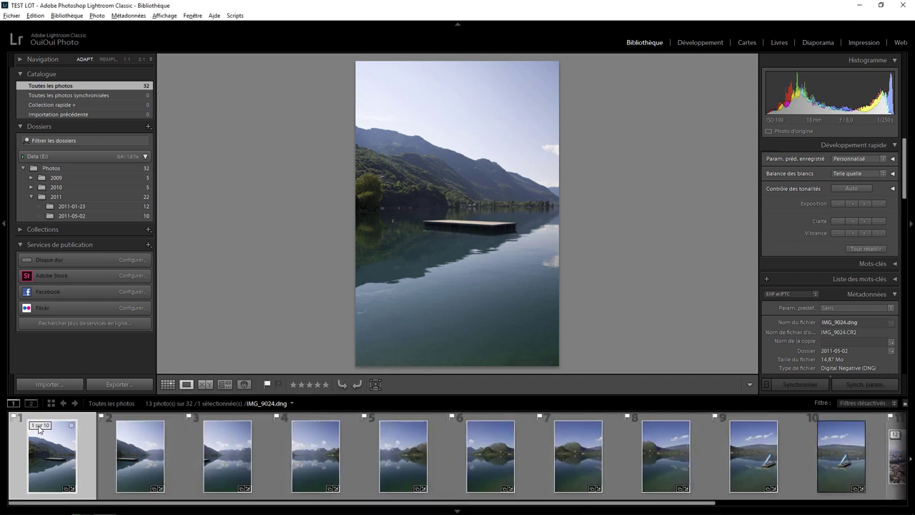
pyautogui.click(40, 427)
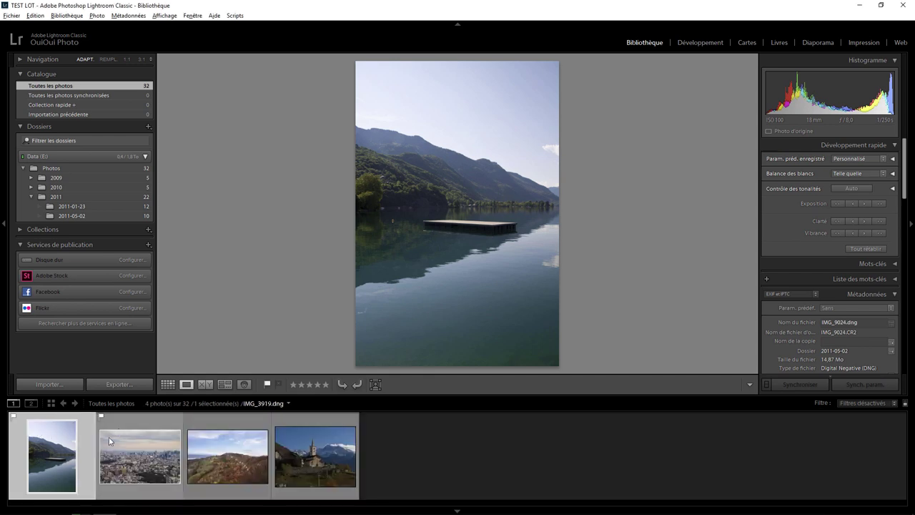
pyautogui.click(105, 435)
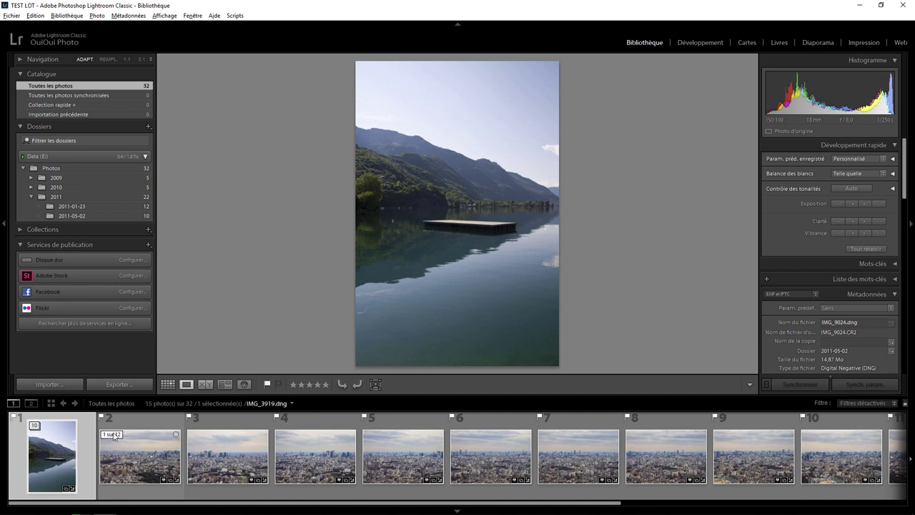
pyautogui.click(113, 434)
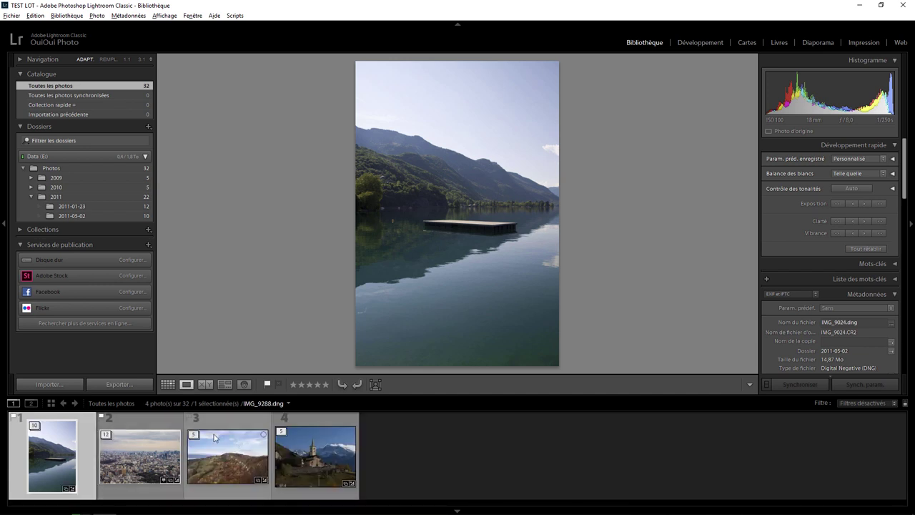
pyautogui.click(282, 433)
pyautogui.click(284, 432)
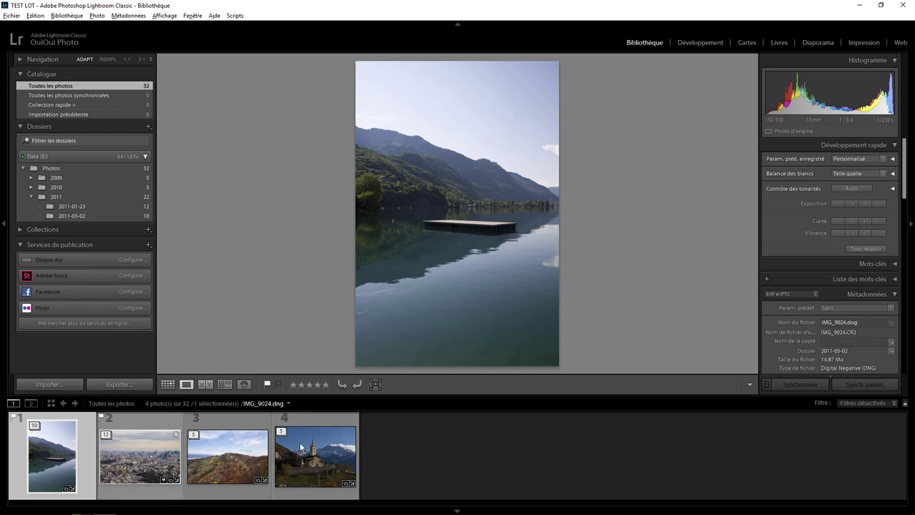
pyautogui.hotkey('ctrl', 'a')
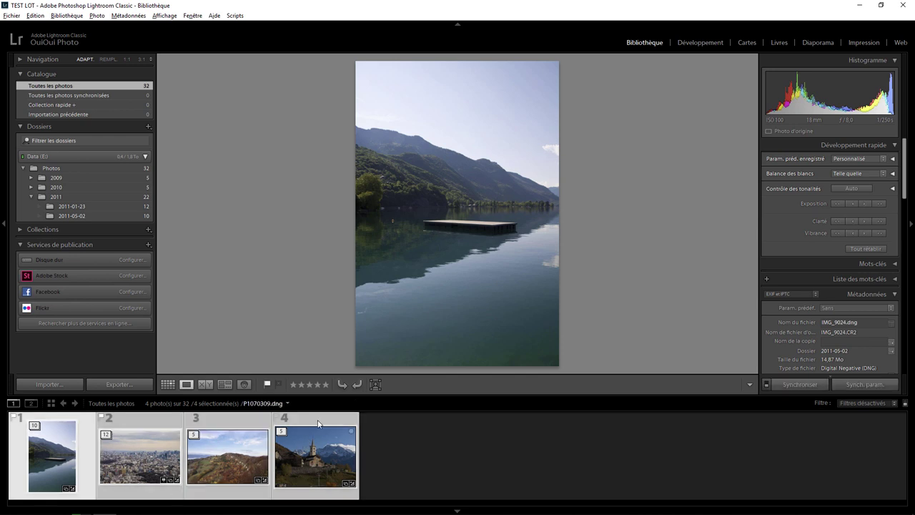
# Step: Try a panorama merge of all stacks, then expand the church-and-mountain stack
pyautogui.rightClick(318, 423)
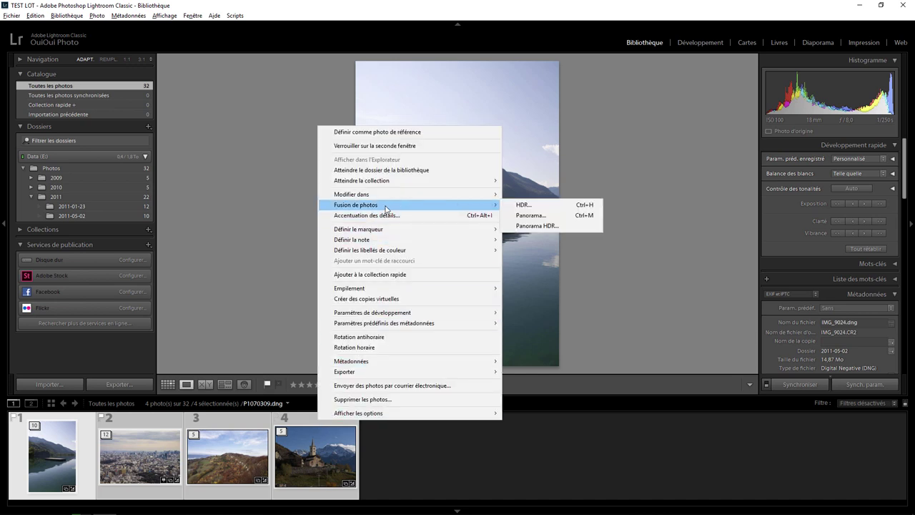
pyautogui.moveTo(355, 205)
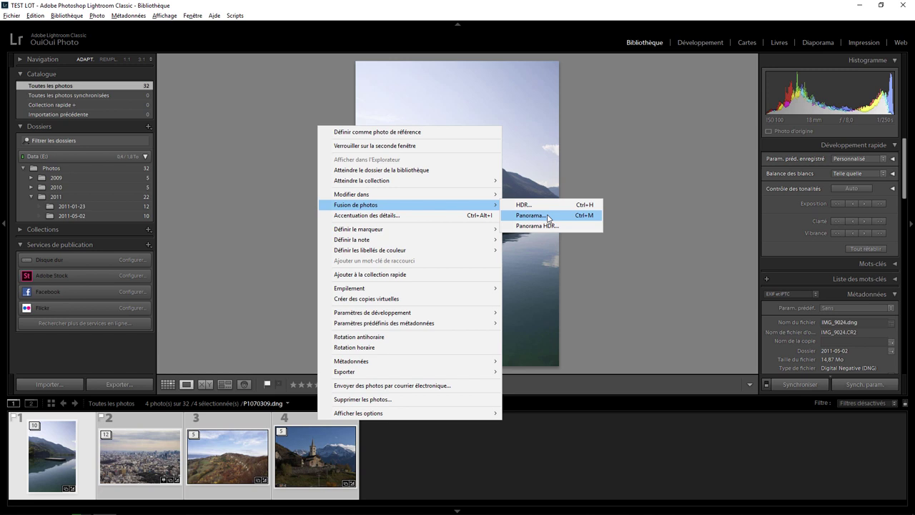
pyautogui.click(445, 461)
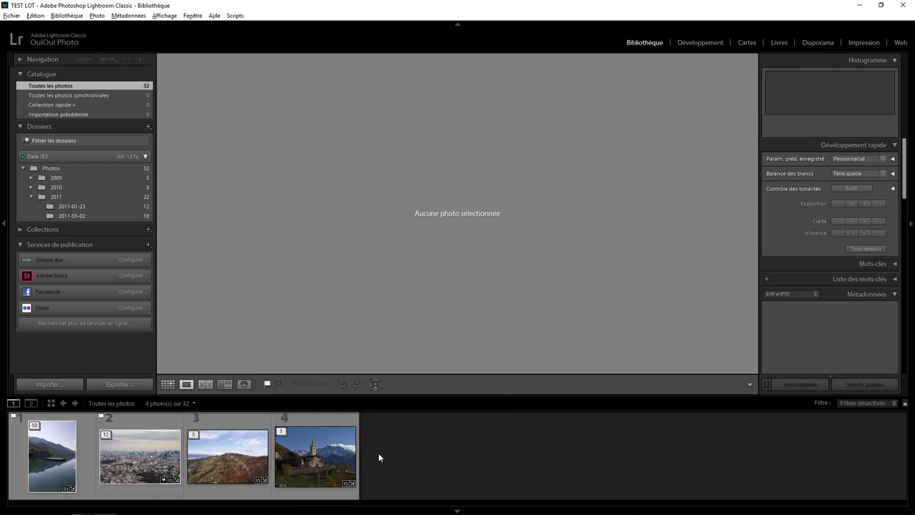
pyautogui.click(334, 454)
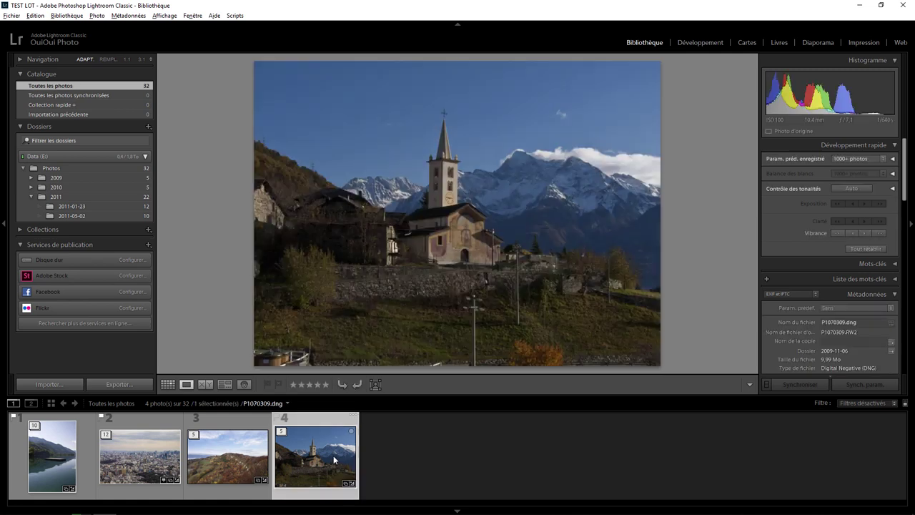
pyautogui.click(282, 432)
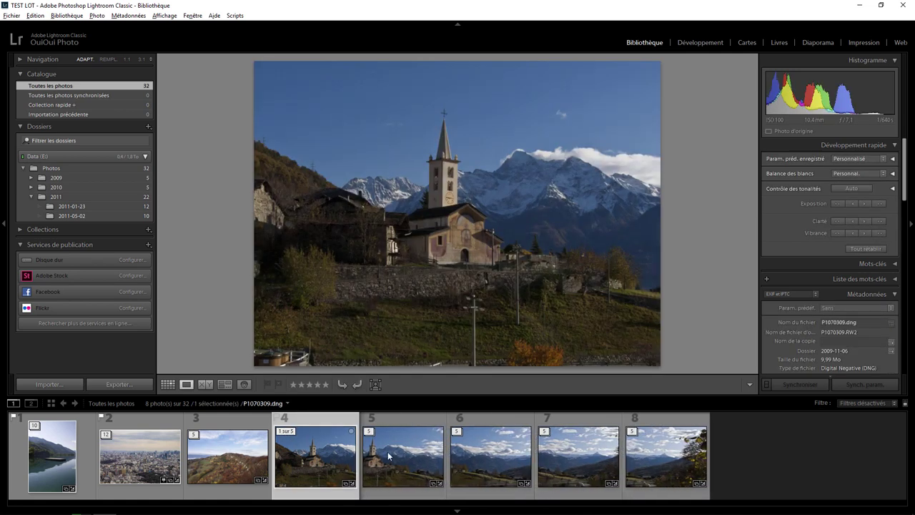
# Step: Preview a Panorama merge of three church shots, then cancel it
pyautogui.click(426, 462)
pyautogui.keyDown('shift'); pyautogui.click(570, 451); pyautogui.keyUp('shift')
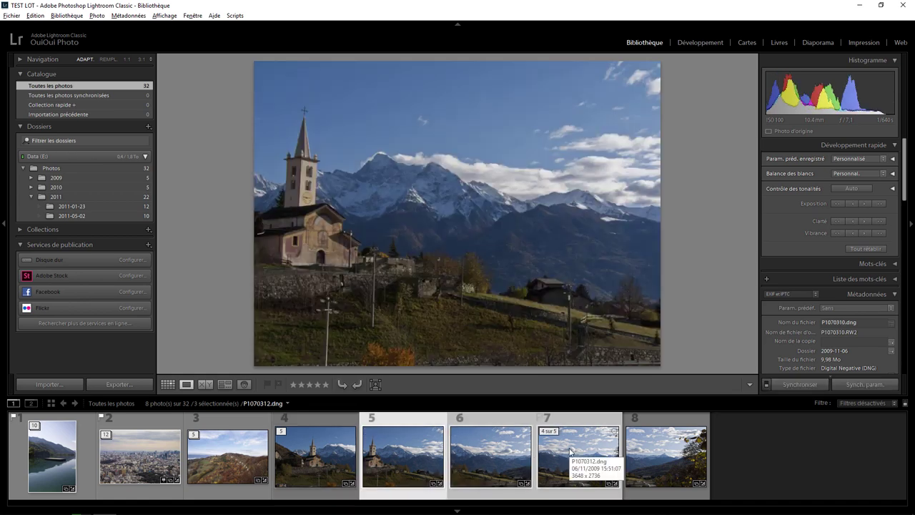
pyautogui.rightClick(569, 451)
pyautogui.moveTo(608, 233)
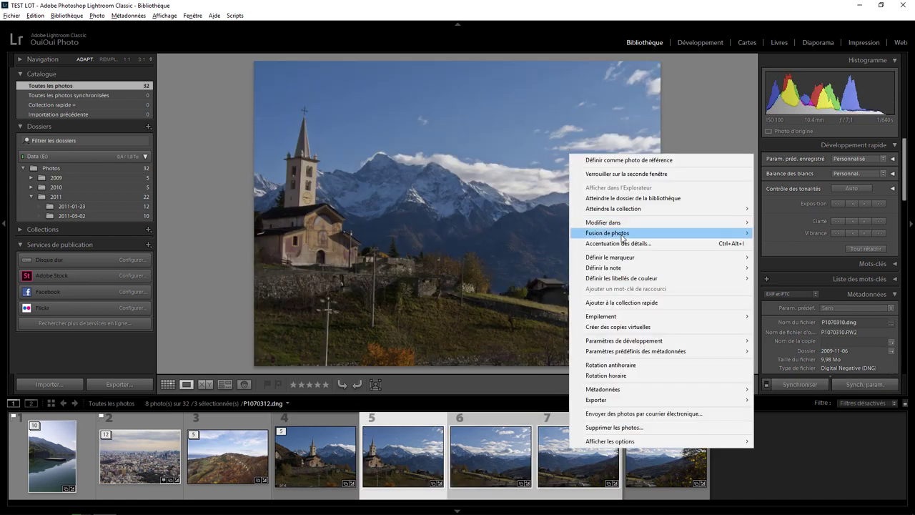
pyautogui.click(782, 243)
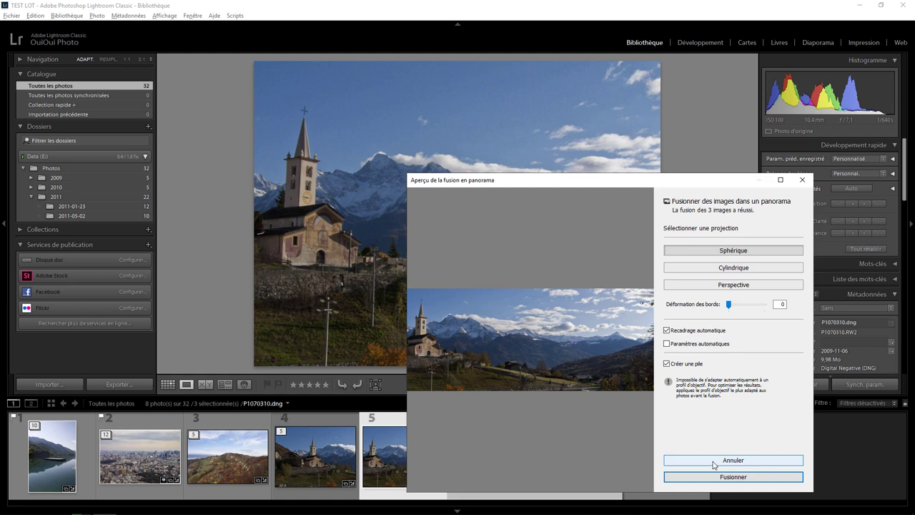
pyautogui.click(713, 462)
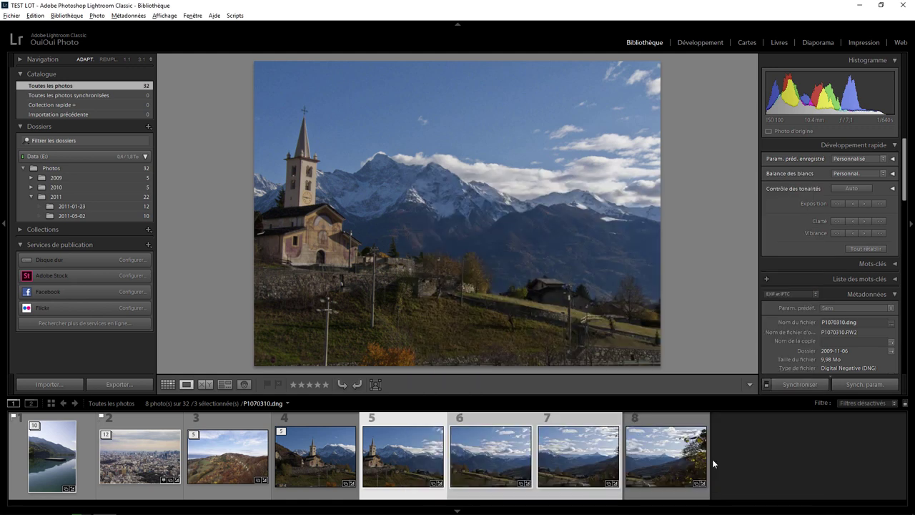
# Step: Collapse the church stack, select all four stacks and merge each into a panorama
pyautogui.click(289, 433)
pyautogui.click(85, 437)
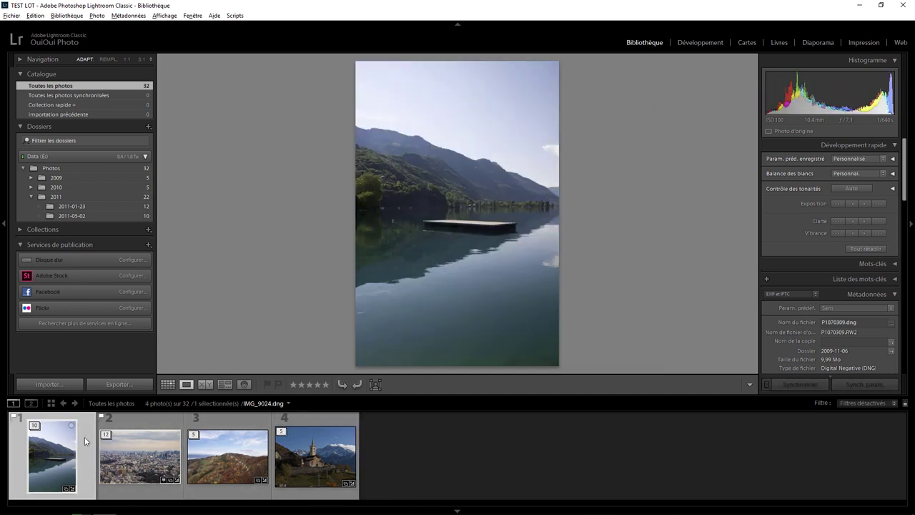
pyautogui.keyDown('shift'); pyautogui.click(314, 456); pyautogui.keyUp('shift')
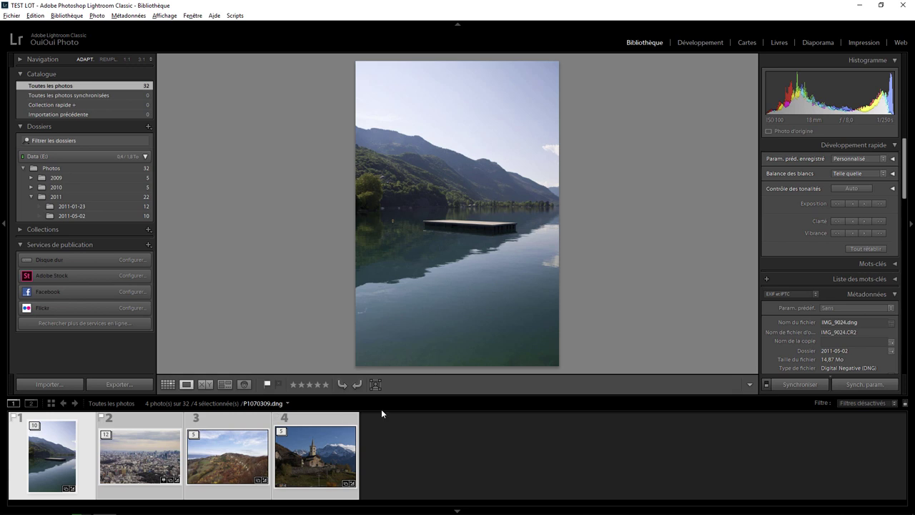
pyautogui.rightClick(344, 417)
pyautogui.moveTo(381, 202)
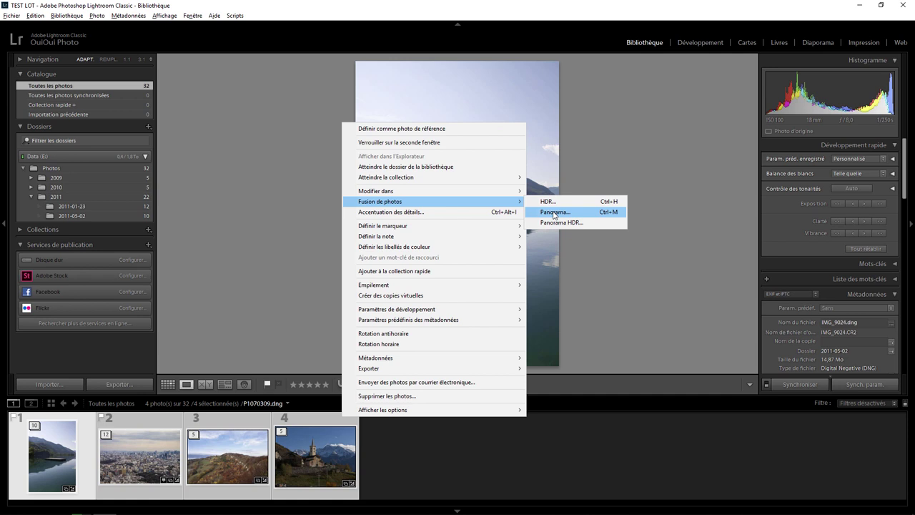
pyautogui.click(554, 213)
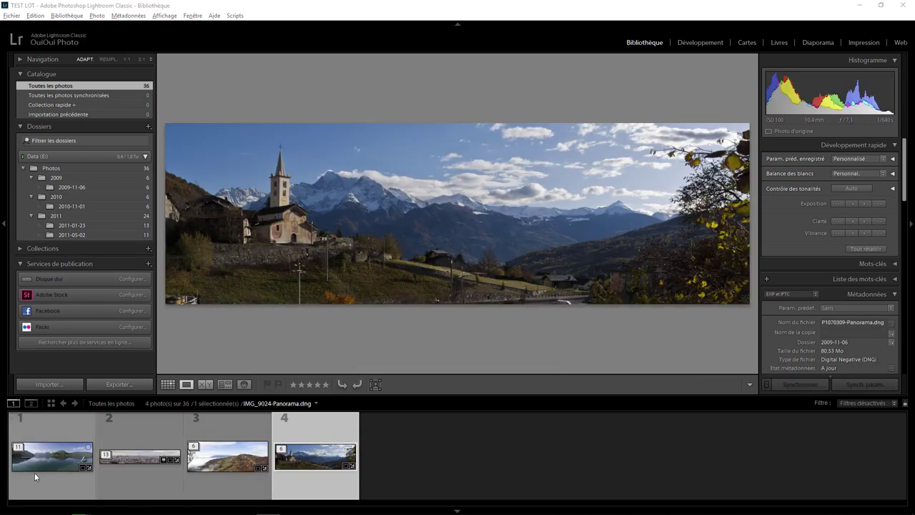
# Step: View the hillside, Tokyo, lake and church panoramas, dismissing the photo merge options unused
pyautogui.click(240, 483)
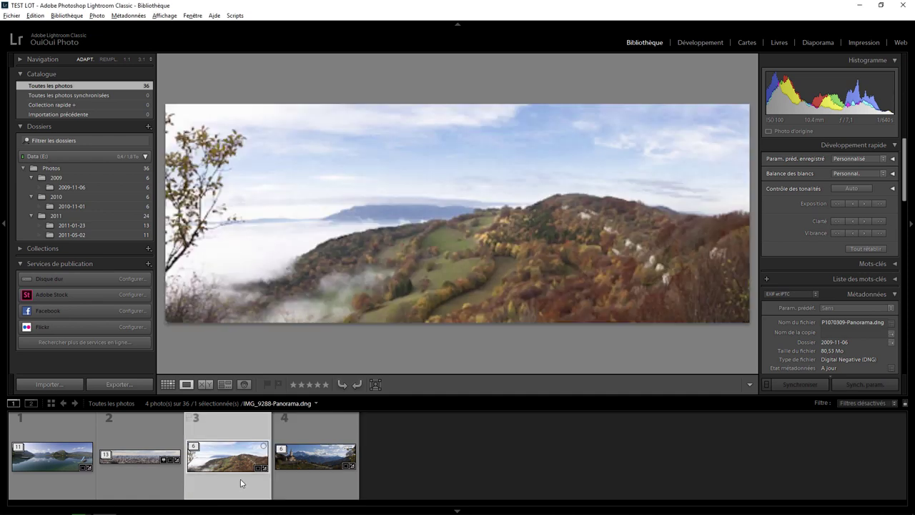
pyautogui.click(131, 485)
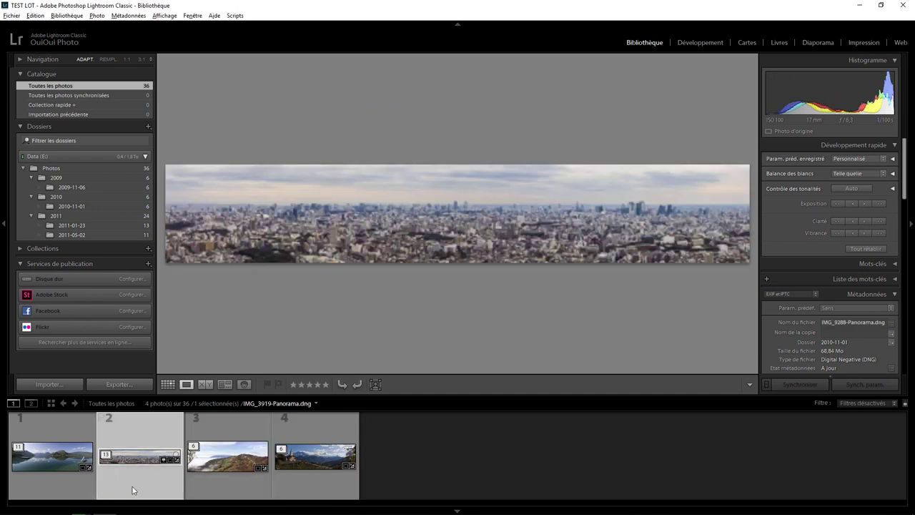
pyautogui.click(35, 486)
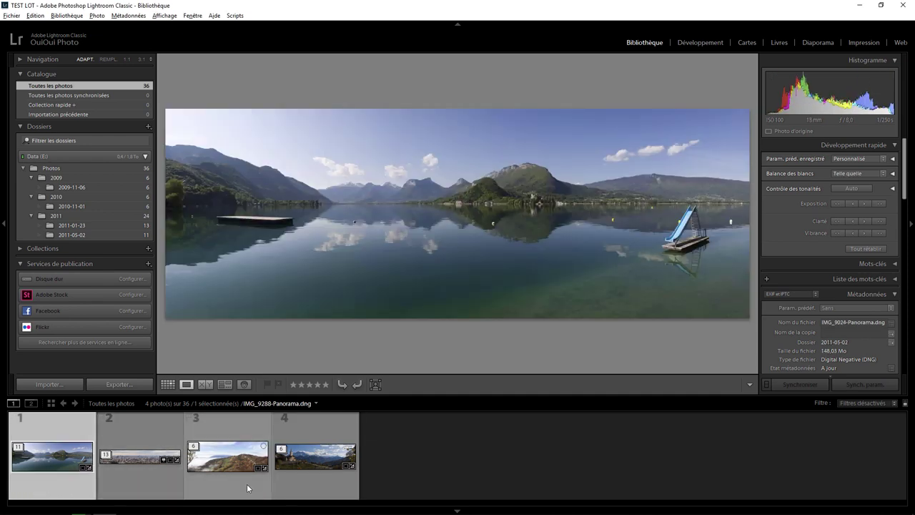
pyautogui.click(314, 479)
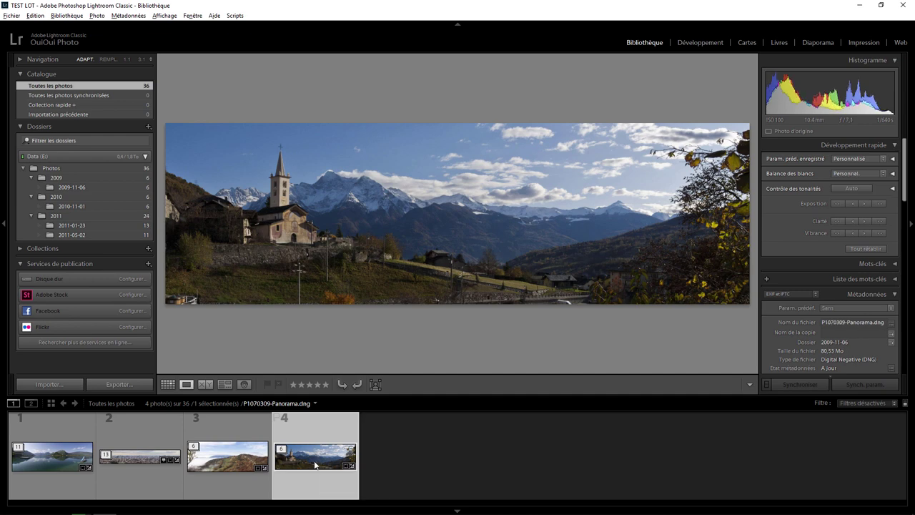
pyautogui.rightClick(314, 465)
pyautogui.moveTo(353, 245)
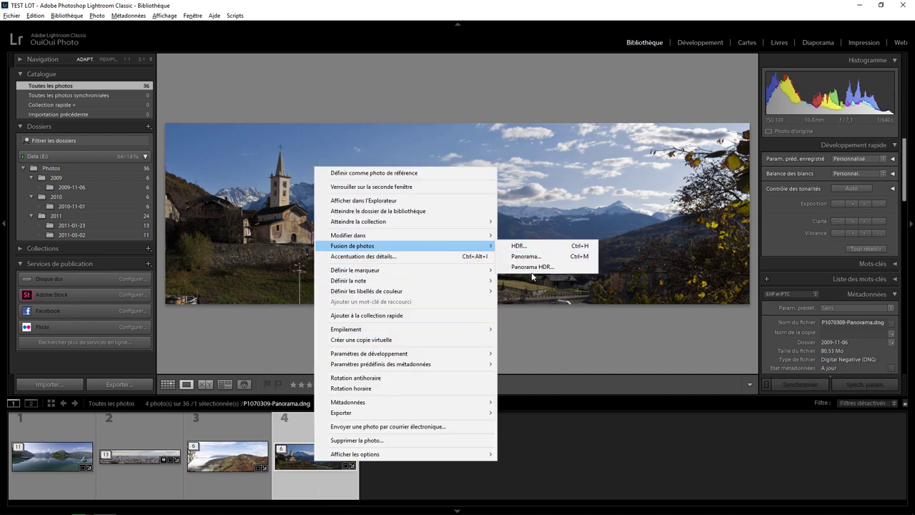
pyautogui.click(507, 470)
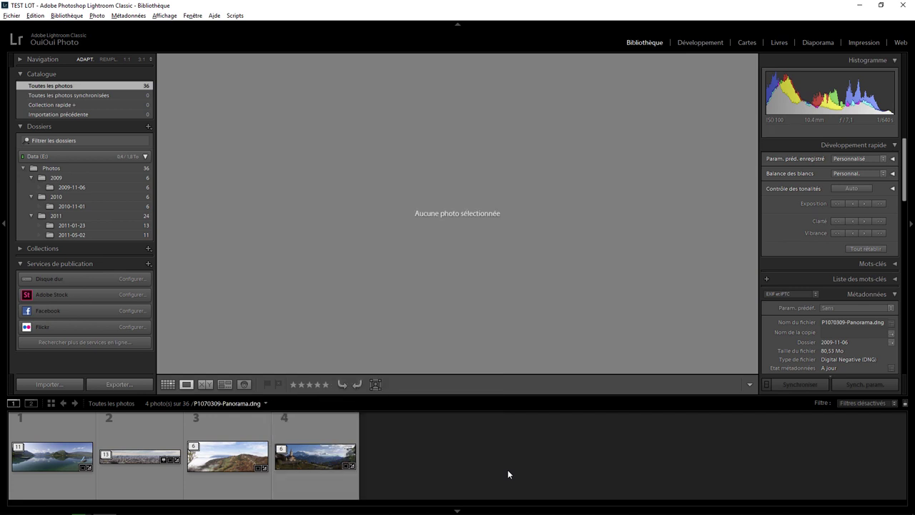
pyautogui.click(334, 424)
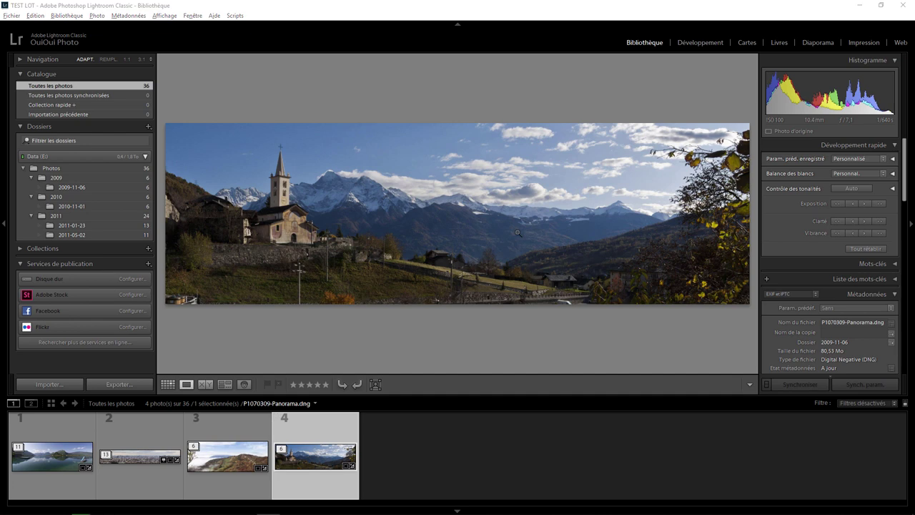
pyautogui.rightClick(482, 211)
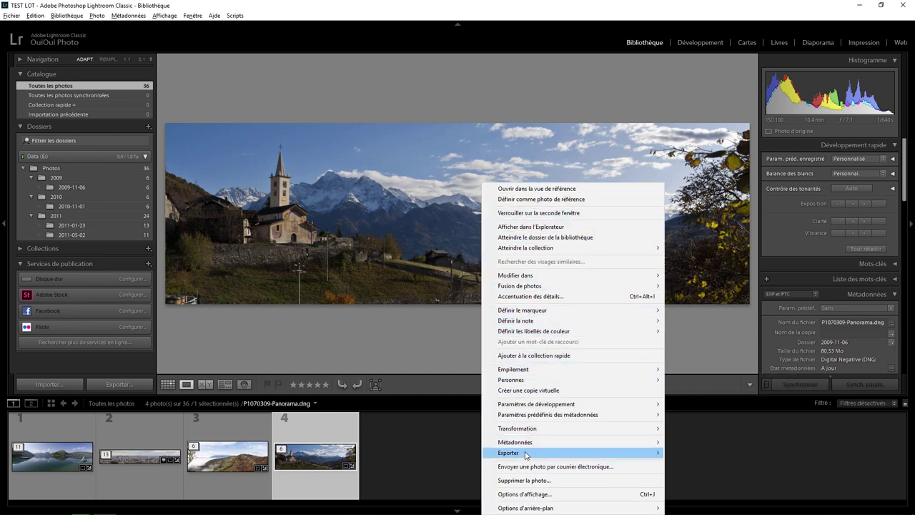
pyautogui.click(695, 229)
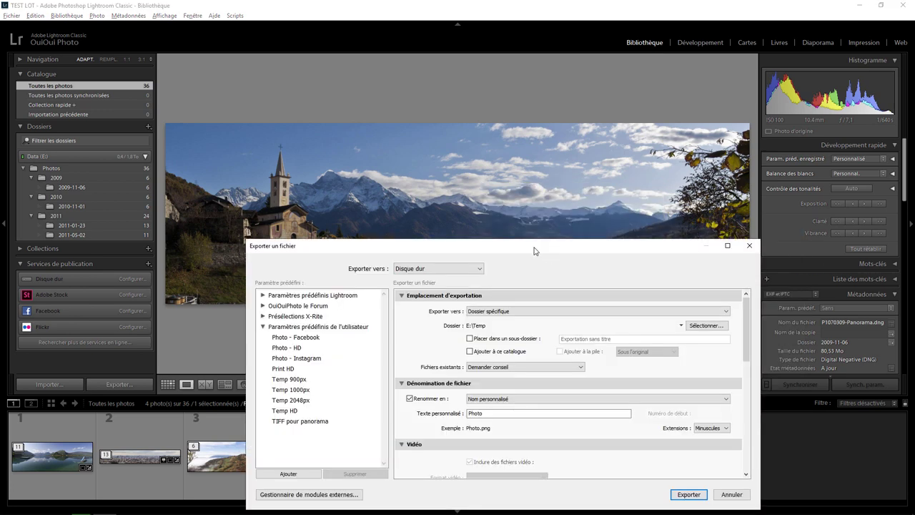
pyautogui.moveTo(535, 250); pyautogui.dragTo(482, 124)
pyautogui.moveTo(693, 215)
pyautogui.mouseDown()
pyautogui.moveTo(692, 257)
pyautogui.moveTo(668, 271)
pyautogui.mouseUp()
pyautogui.click(482, 219)
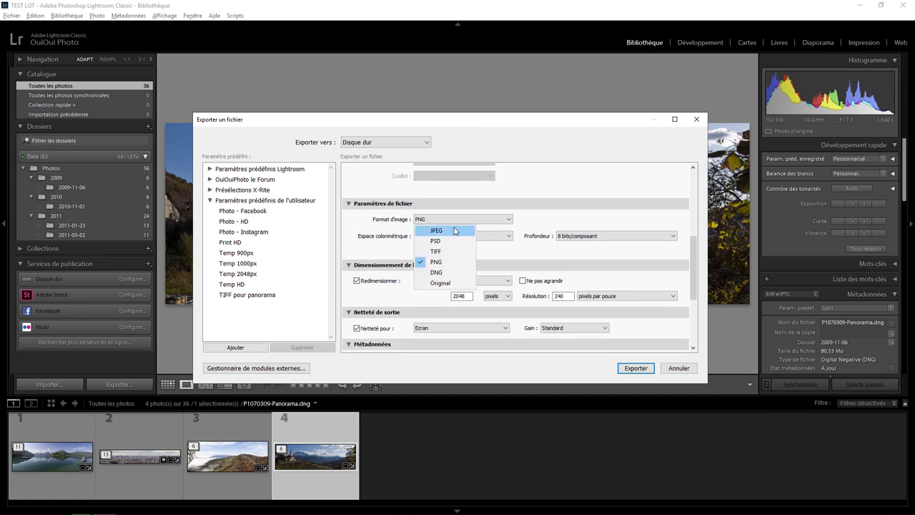
pyautogui.click(454, 230)
pyautogui.click(462, 220)
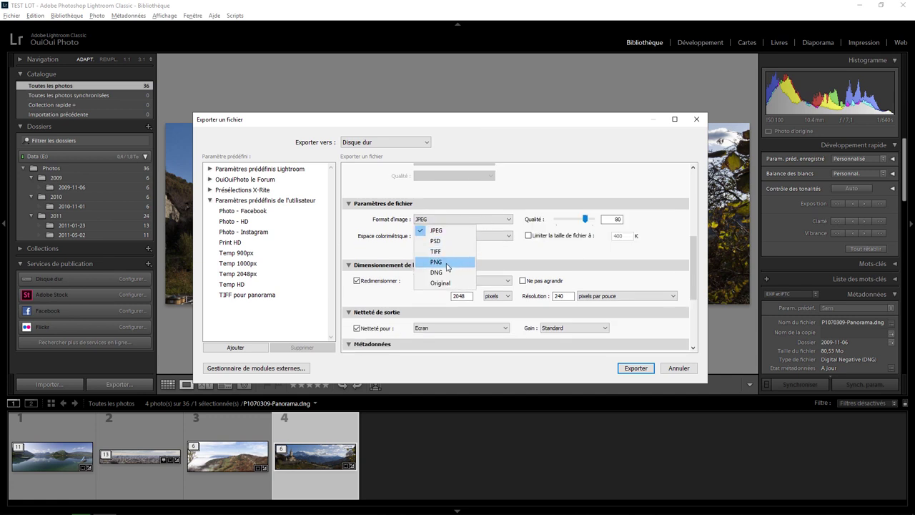
pyautogui.click(447, 262)
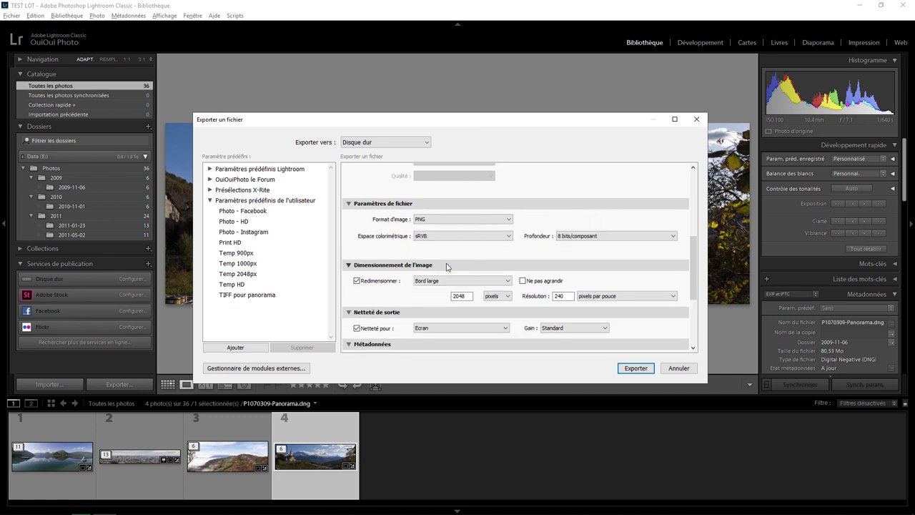
pyautogui.click(584, 238)
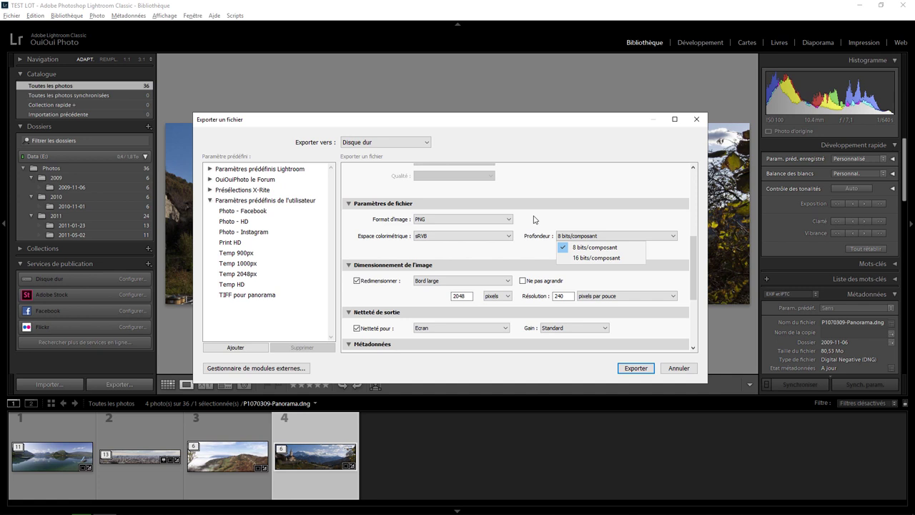
pyautogui.click(597, 257)
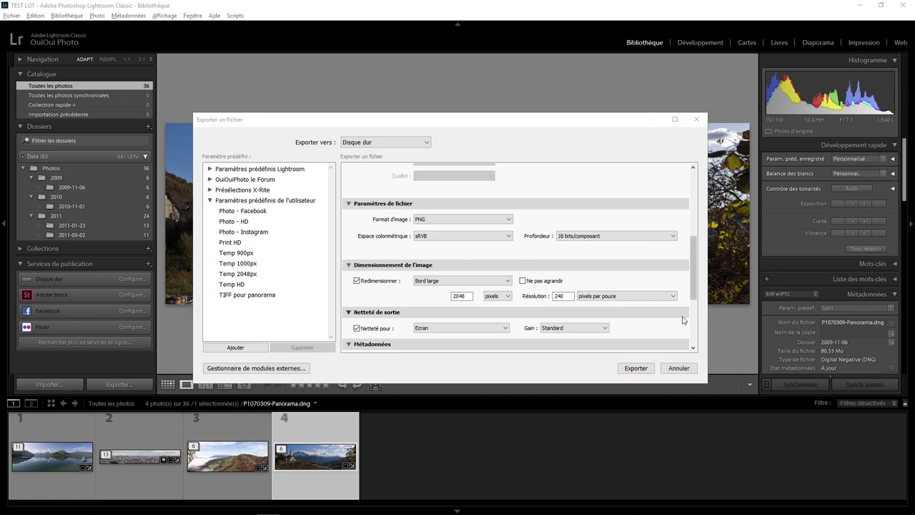
pyautogui.click(678, 368)
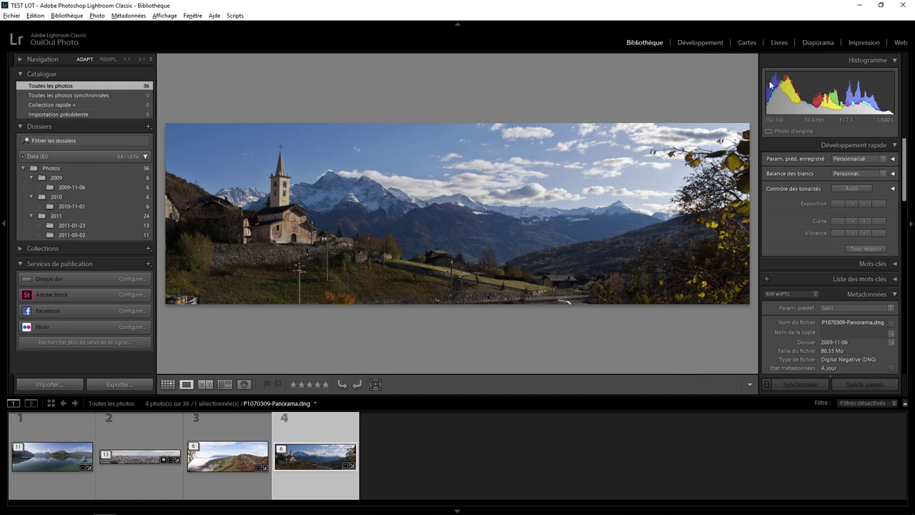
# Step: In the Book module, place the autumn hillside photo on page 66, then go to Map
pyautogui.click(780, 43)
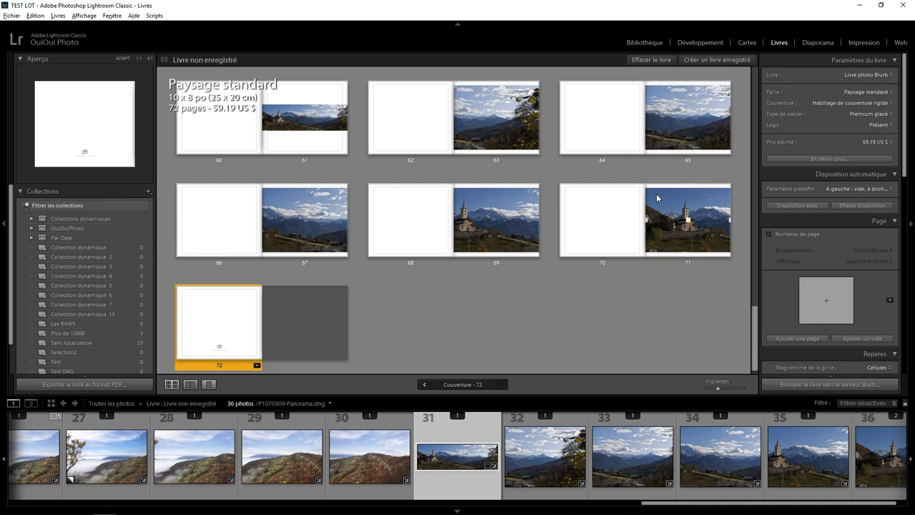
pyautogui.moveTo(370, 458)
pyautogui.mouseDown()
pyautogui.moveTo(247, 239)
pyautogui.moveTo(209, 221)
pyautogui.mouseUp()
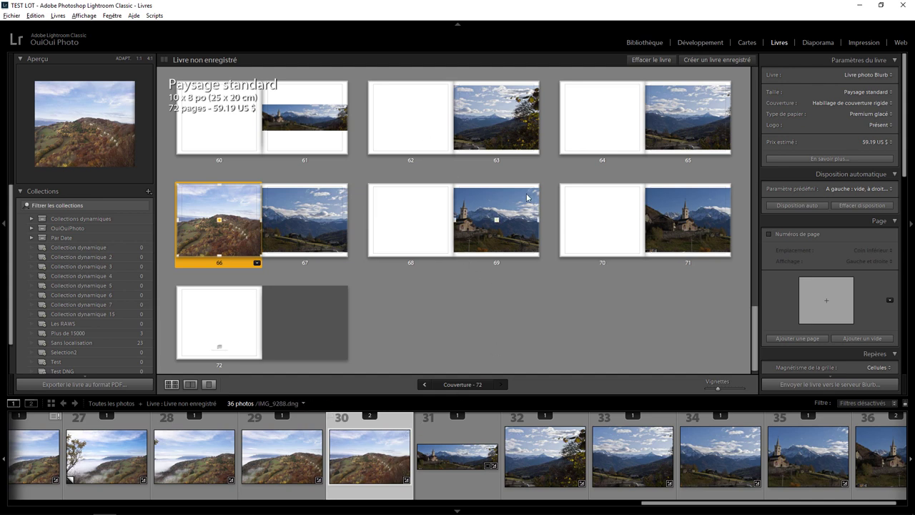
pyautogui.click(743, 43)
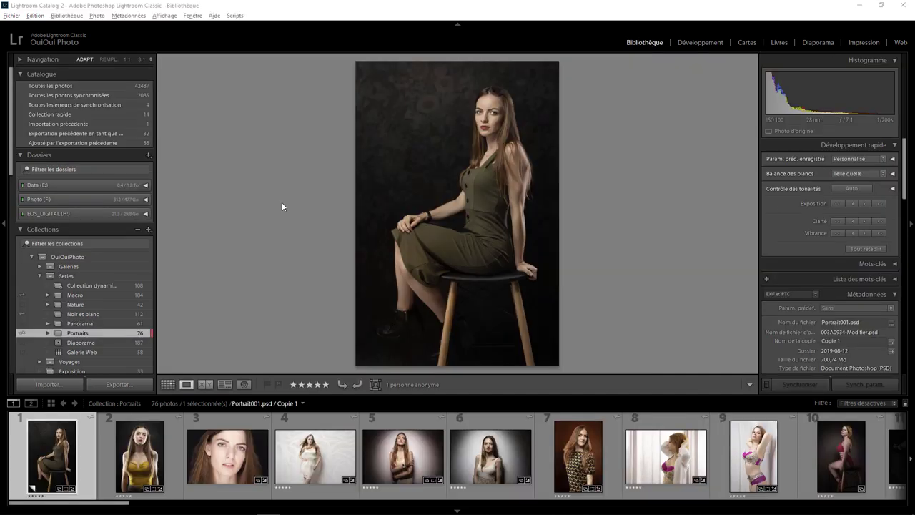
pyautogui.click(35, 15)
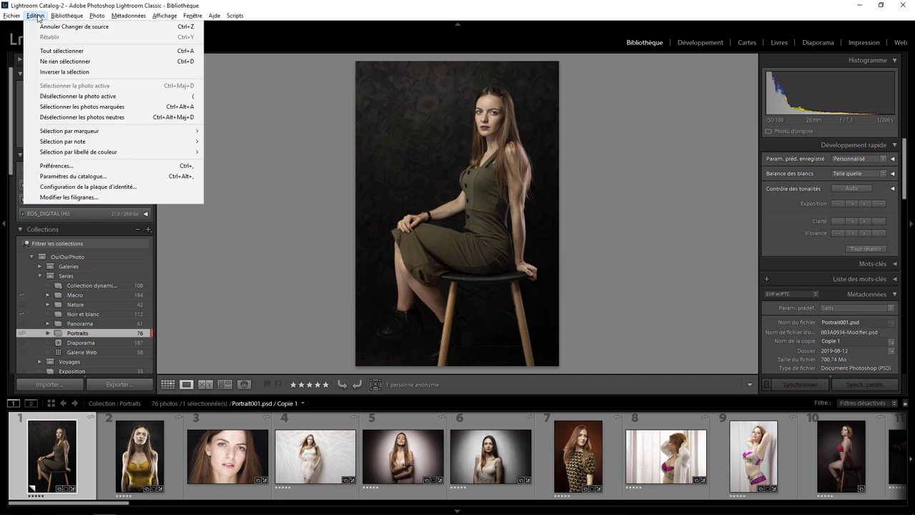
pyautogui.click(80, 166)
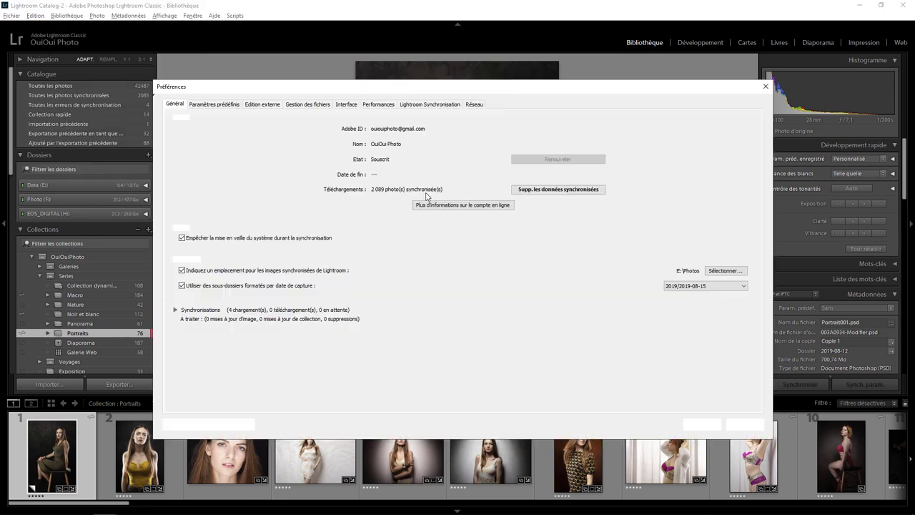
pyautogui.click(430, 104)
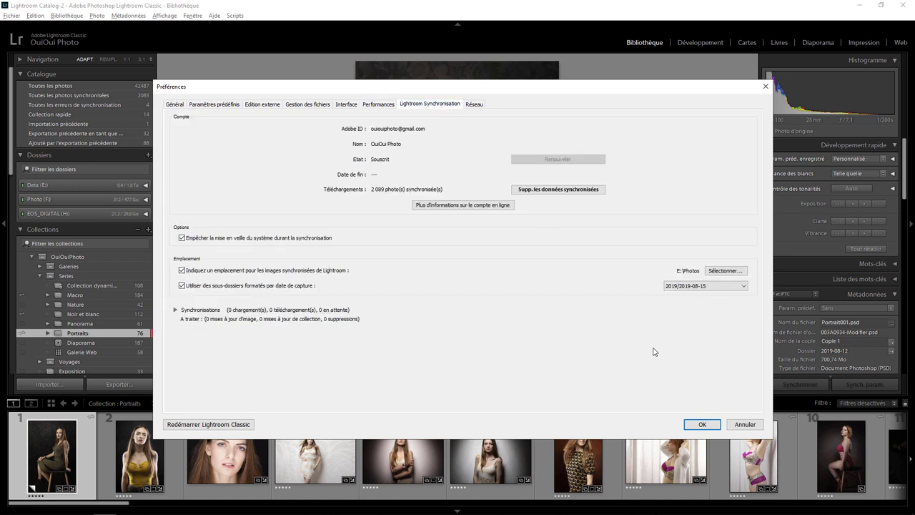
pyautogui.press('alt')
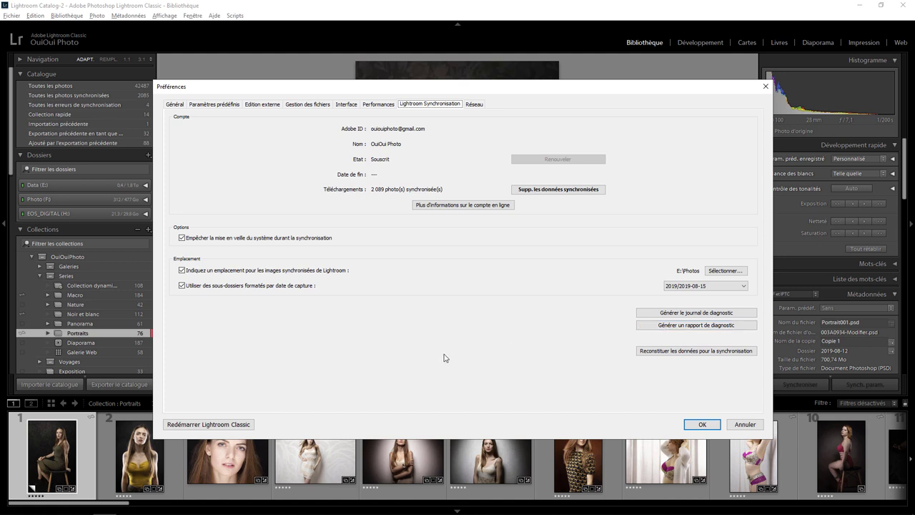
pyautogui.press('alt')
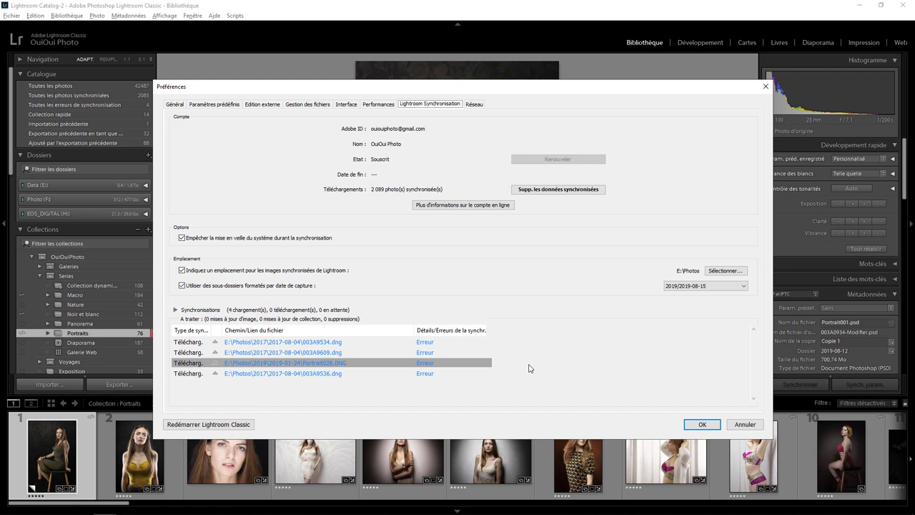
pyautogui.click(748, 425)
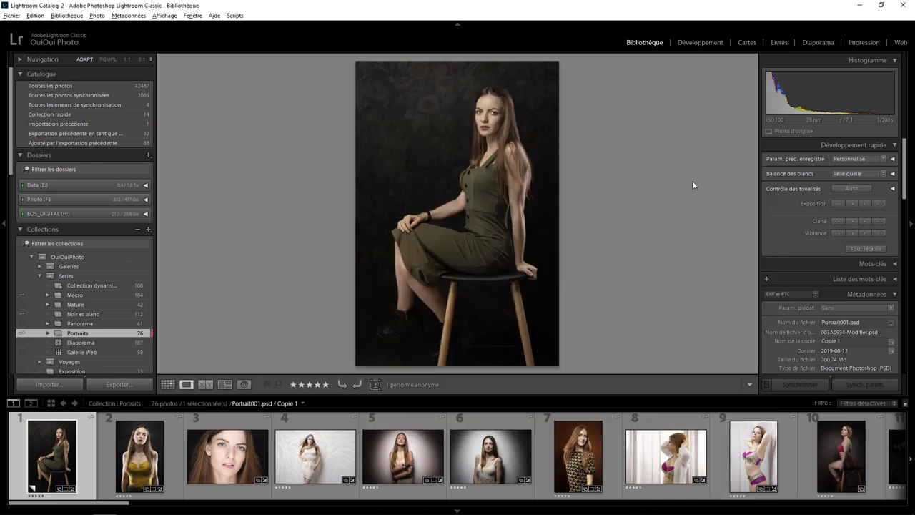
# Step: In Develop, tick Constrain Crop under Transform, then start creating a new develop preset
pyautogui.click(705, 43)
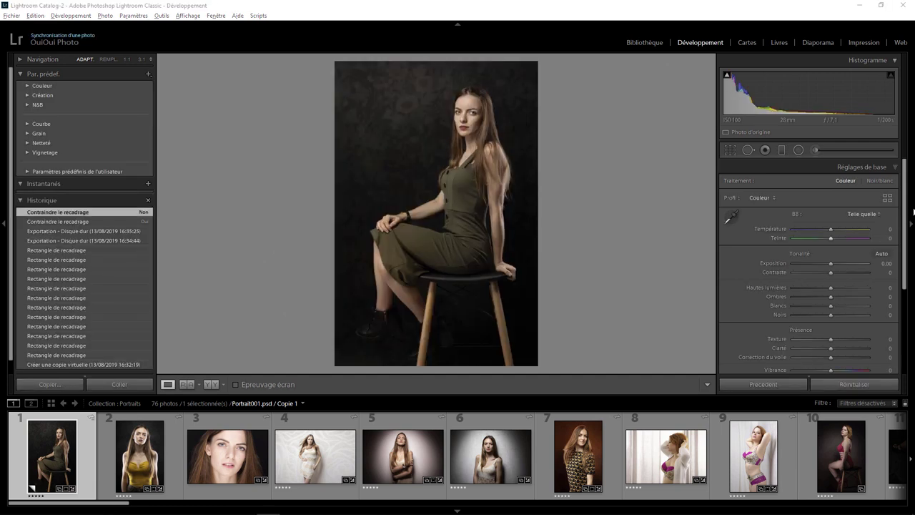
pyautogui.moveTo(905, 215); pyautogui.dragTo(903, 329)
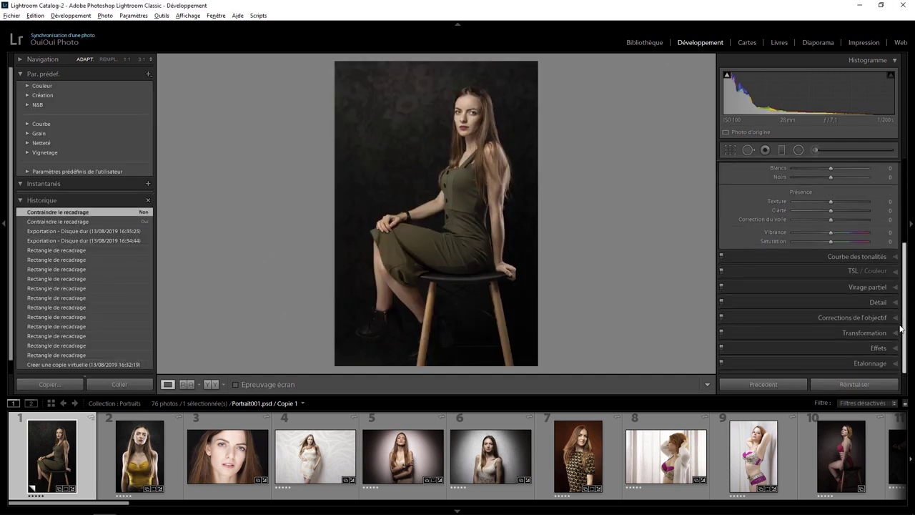
pyautogui.click(895, 332)
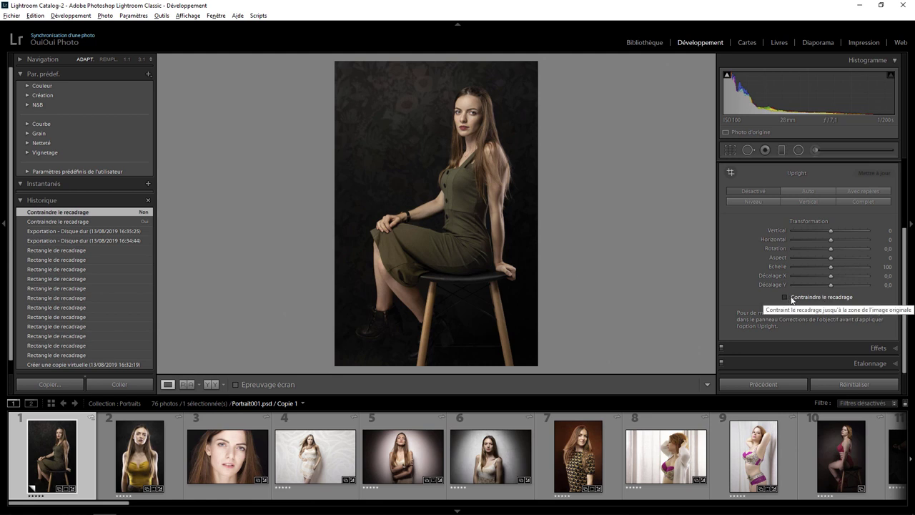
pyautogui.click(785, 296)
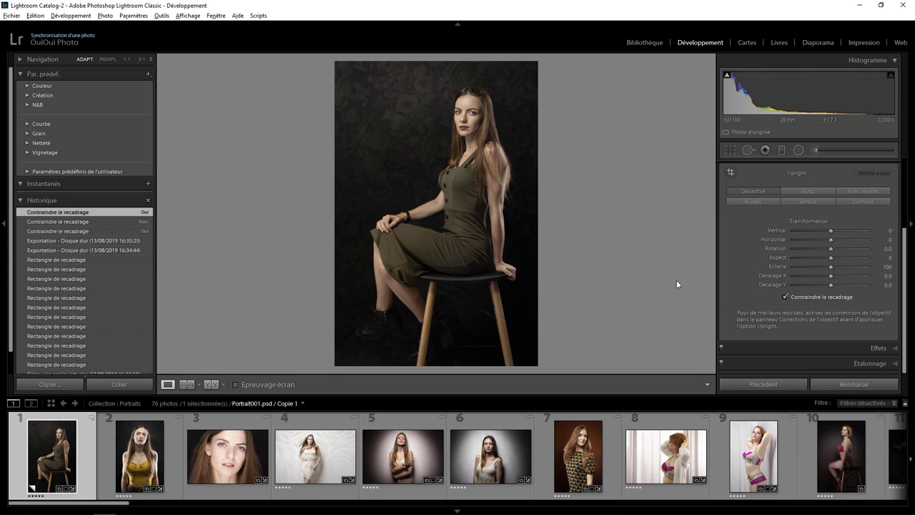
pyautogui.click(148, 74)
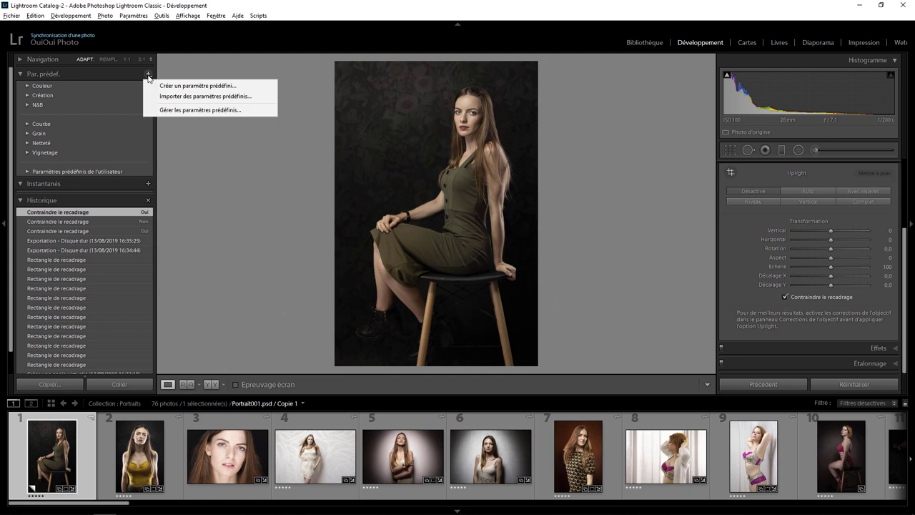
pyautogui.click(174, 86)
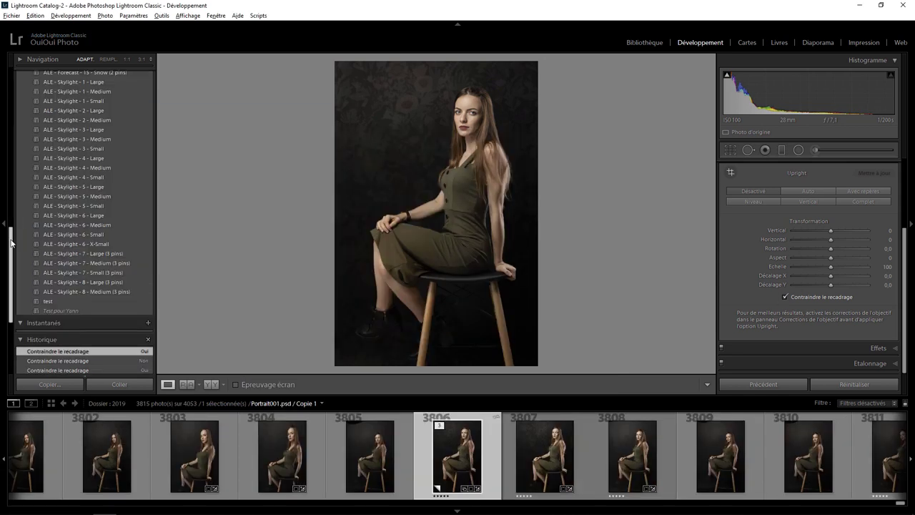
pyautogui.moveTo(10, 243); pyautogui.dragTo(11, 93)
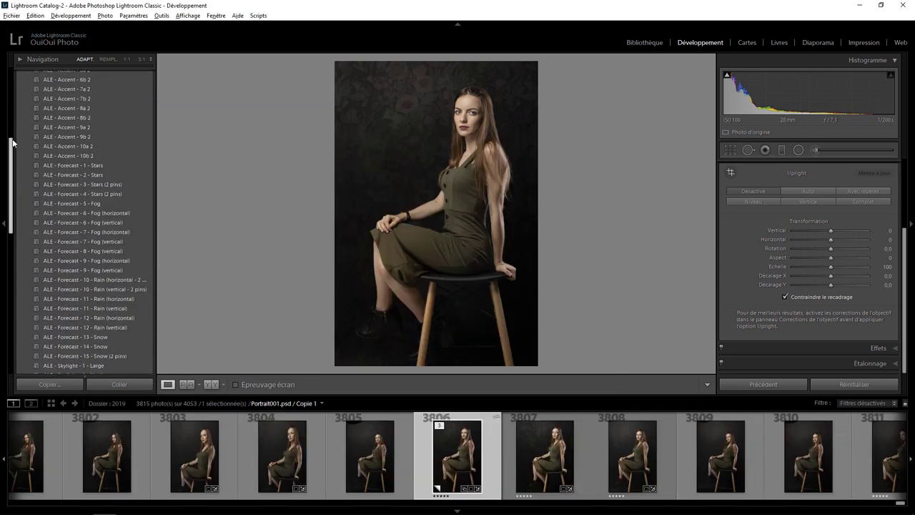